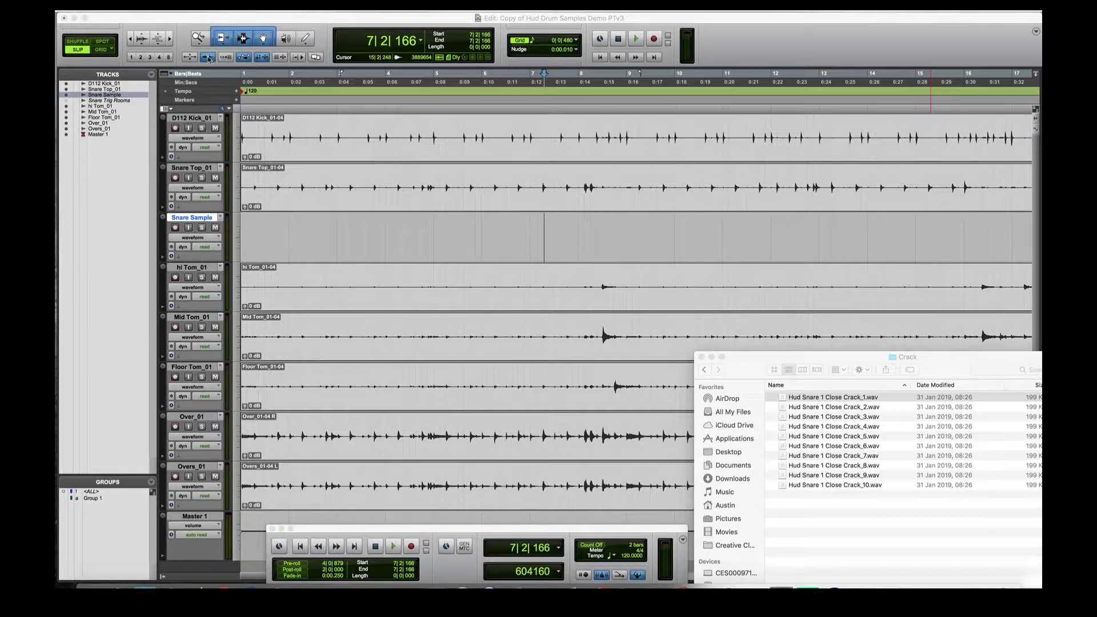
Step through the snare hits on the Snare Top_01 track from bar 1 into bar 3
click(269, 178)
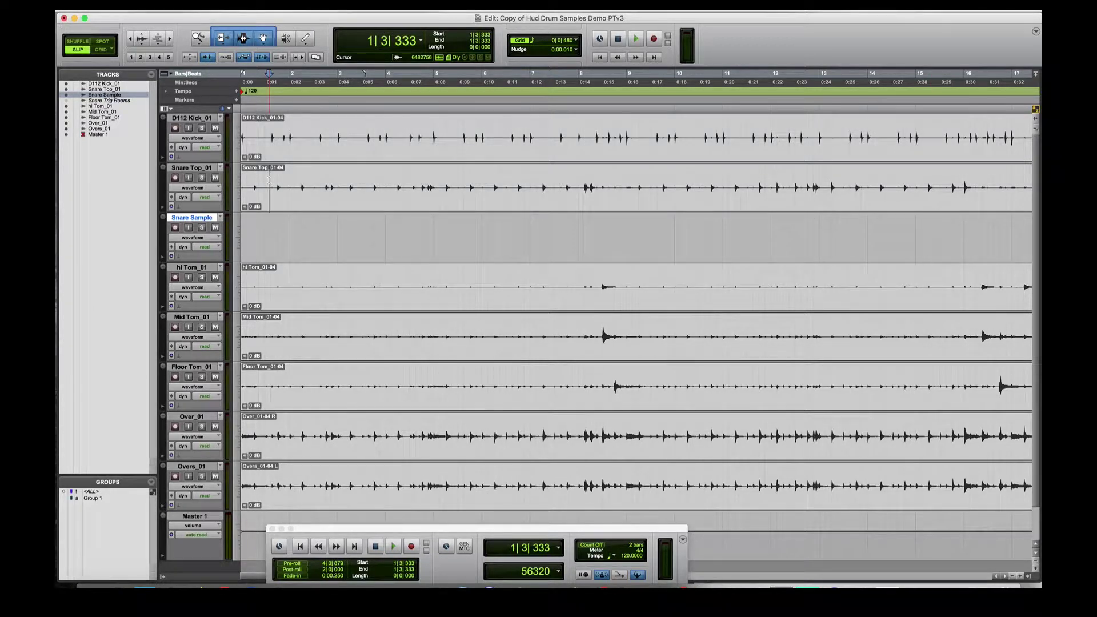
click(273, 178)
click(278, 177)
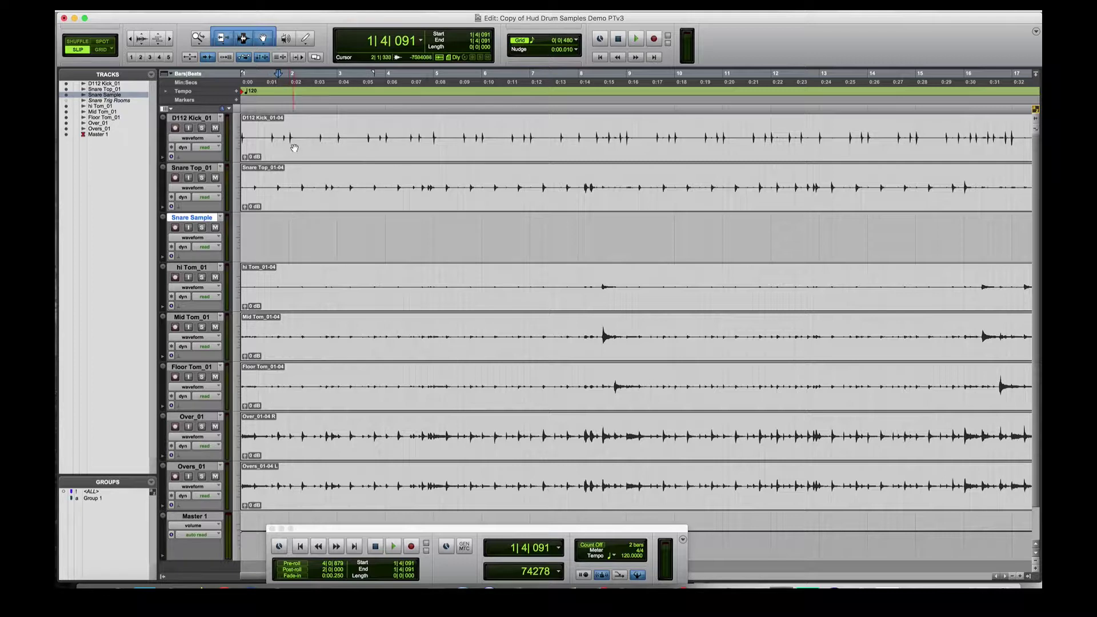
click(302, 180)
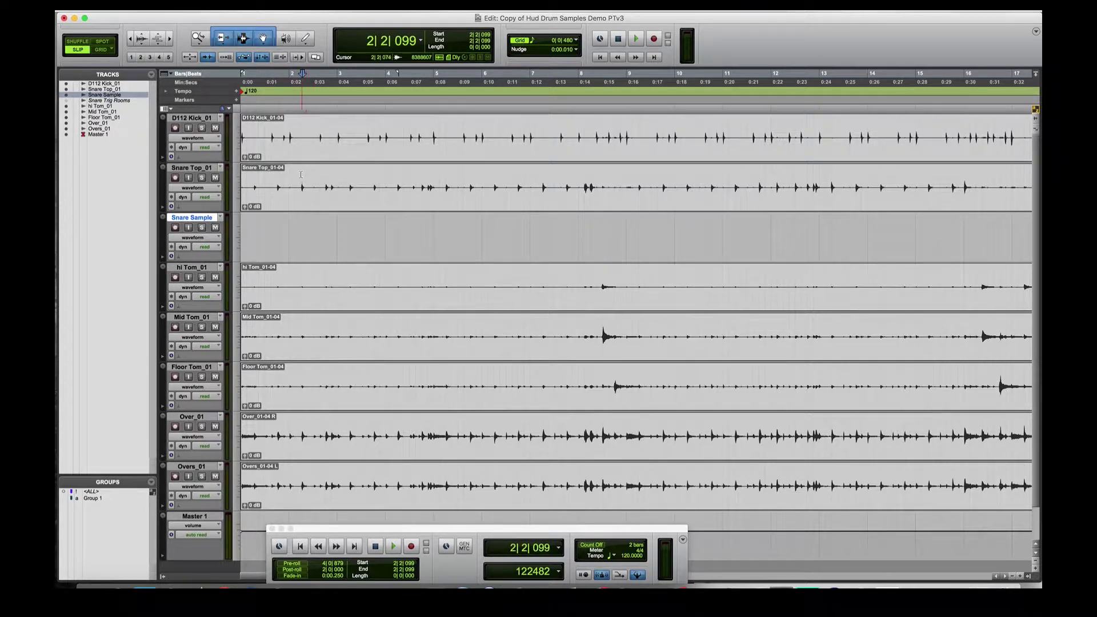
click(321, 181)
click(330, 181)
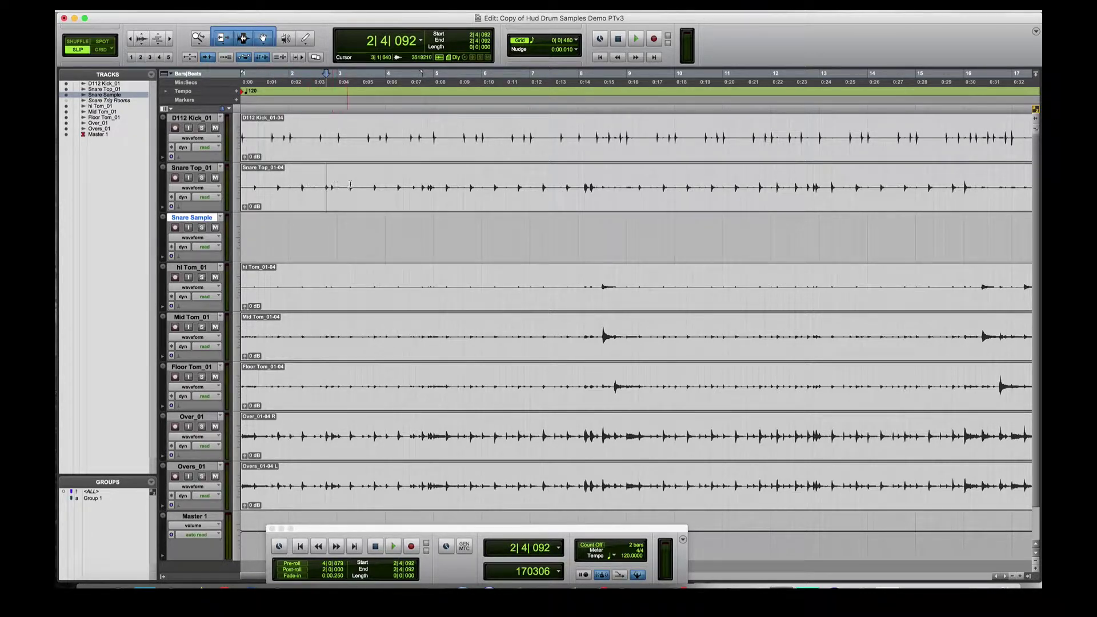
click(332, 182)
click(346, 182)
click(350, 182)
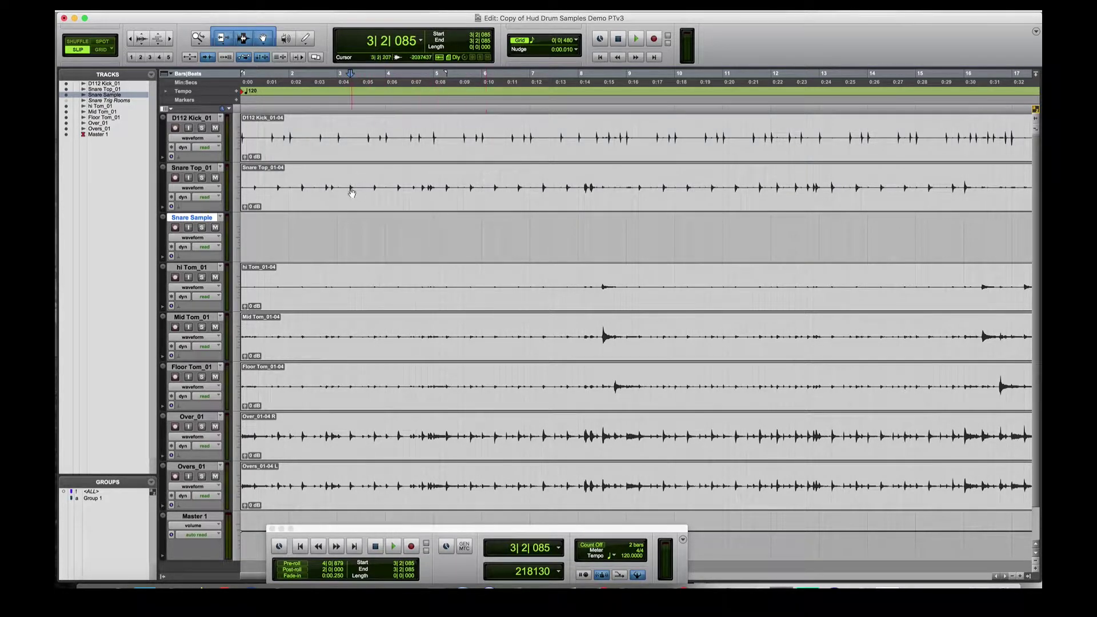
Move the edit cursor between Snare Sample and Snare Top_01 while stepping through bar 1's transients, then restart from the session start
click(247, 181)
click(247, 178)
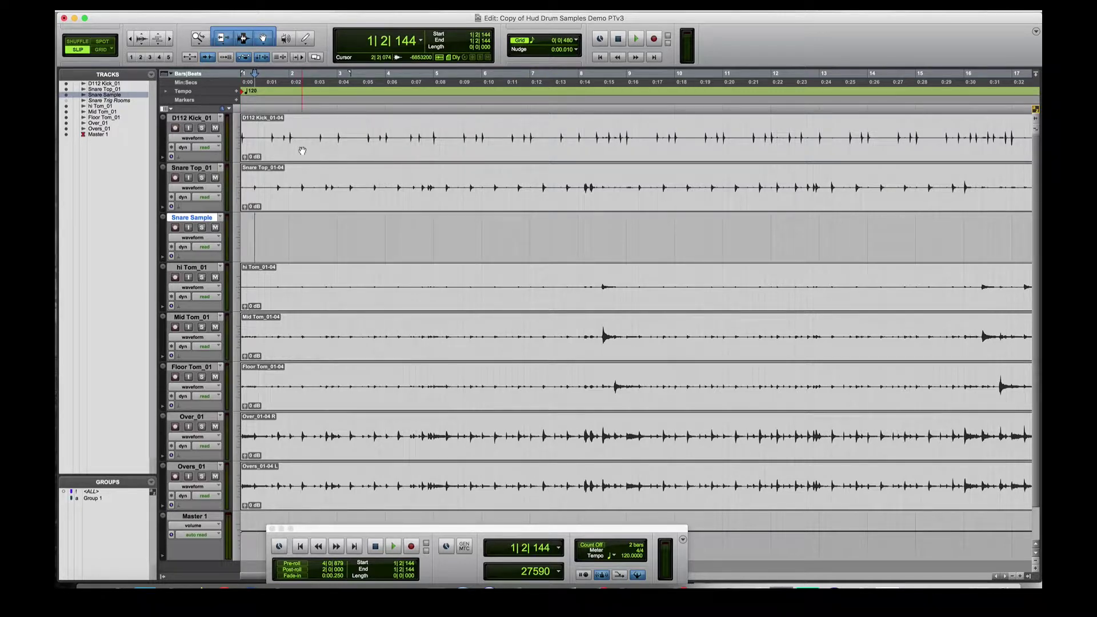
key(p)
key(Tab)
key(Tab)
key(Tab)
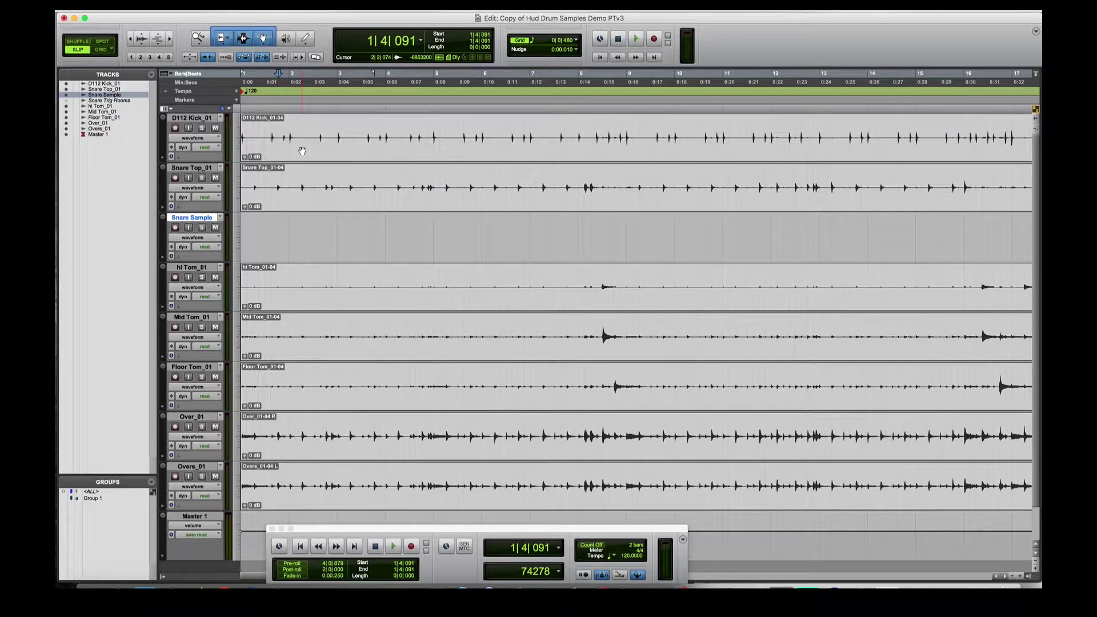
key(Return)
key(Tab)
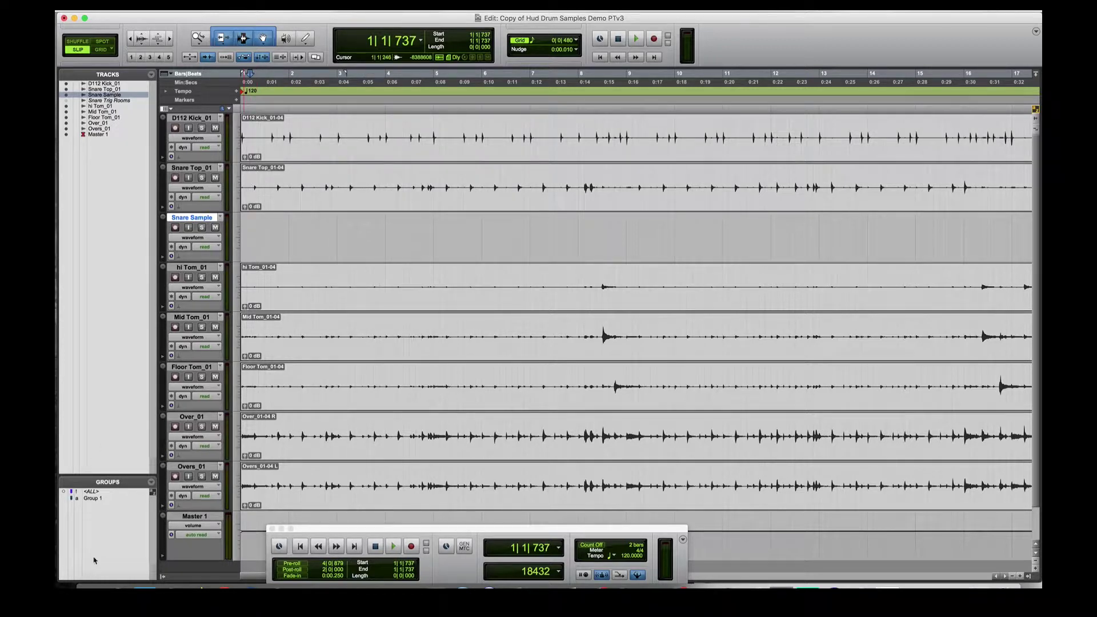
Import Hud Snare 1 Close Crack_1.wav from the Finder Crack folder onto the Snare Sample track and cut the clip for pasting
click(91, 586)
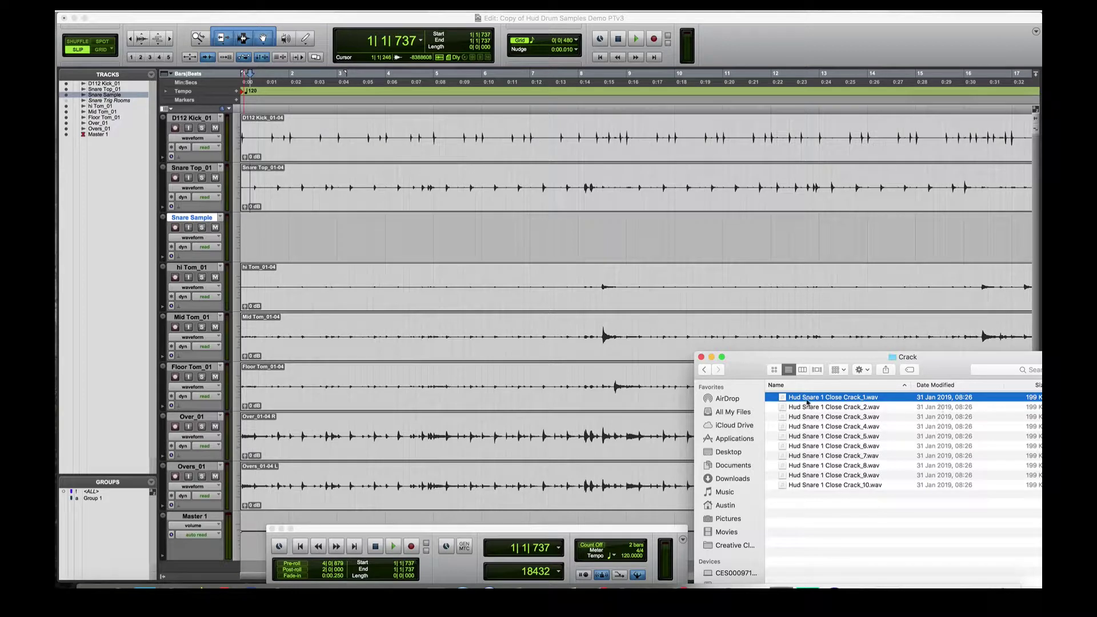
drag(802, 396, 694, 250)
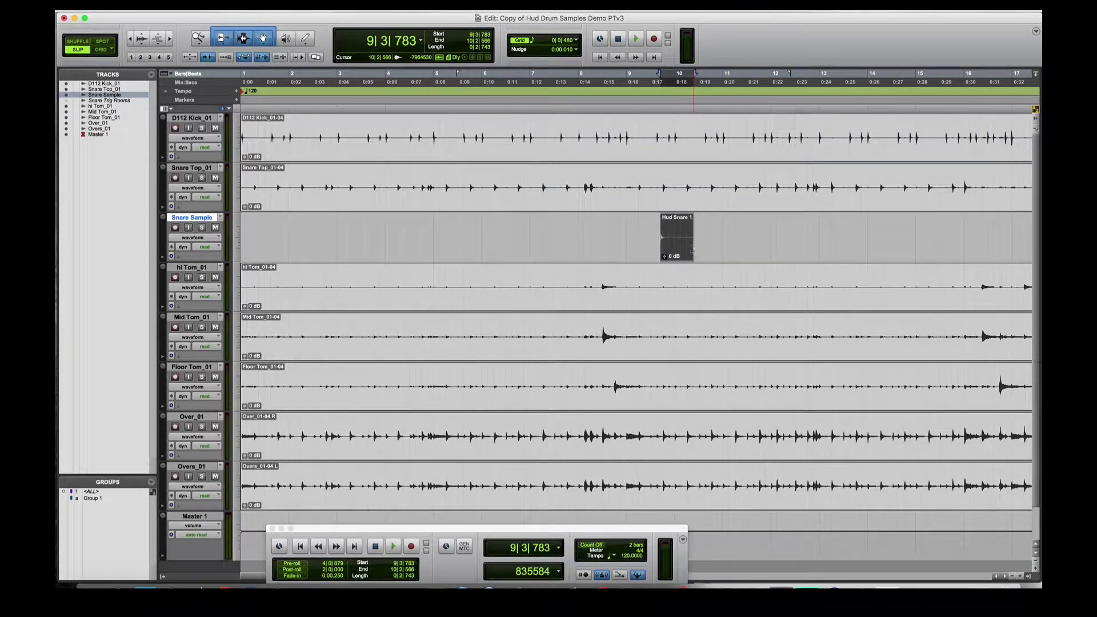
key(super+x)
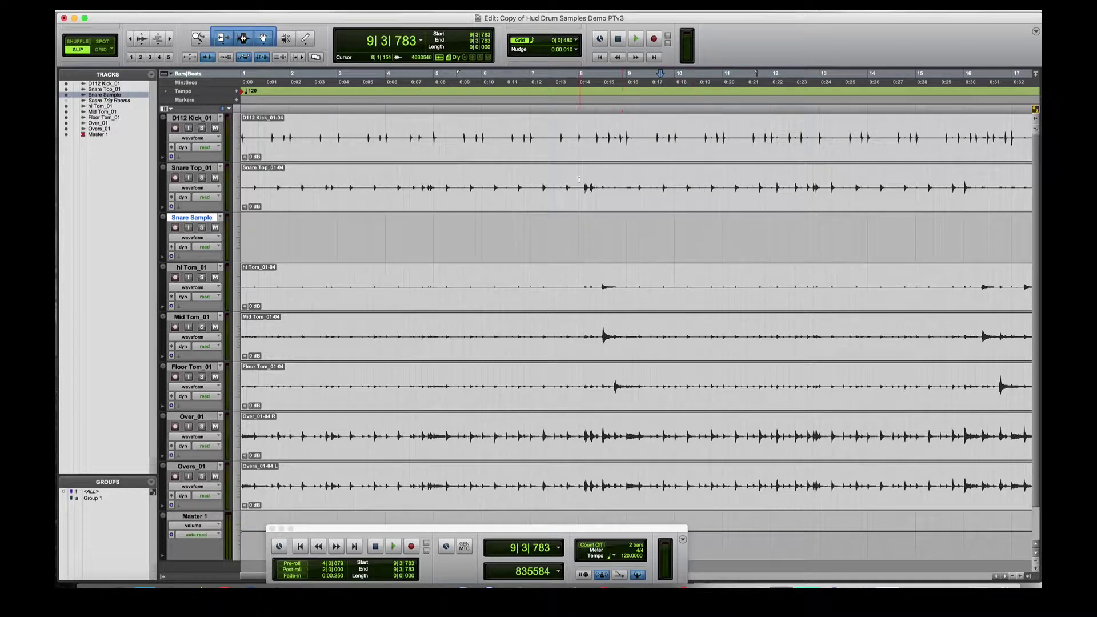
Locate the first snare hit on Snare Top_01 at 1|2|144 and paste the sample there on the Snare Sample track
click(250, 182)
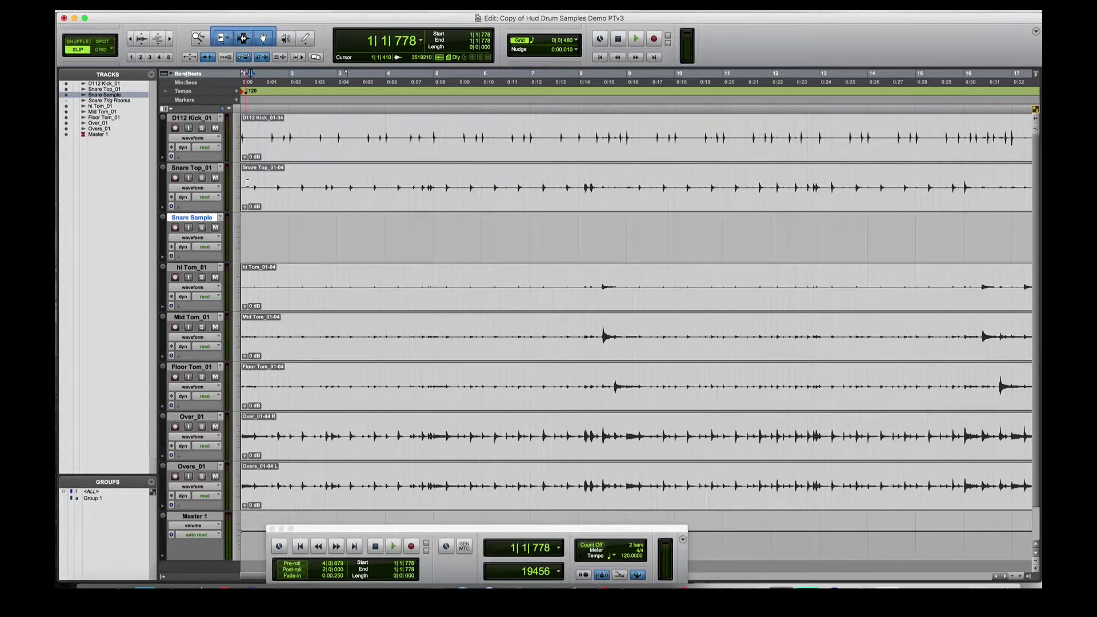
key(Tab)
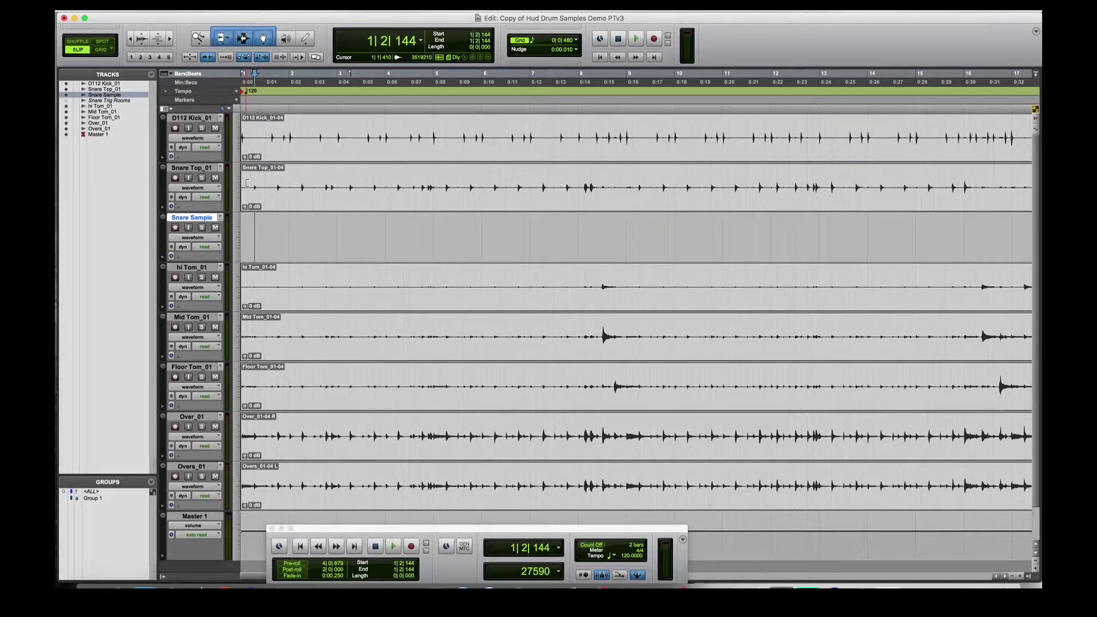
key(super+v)
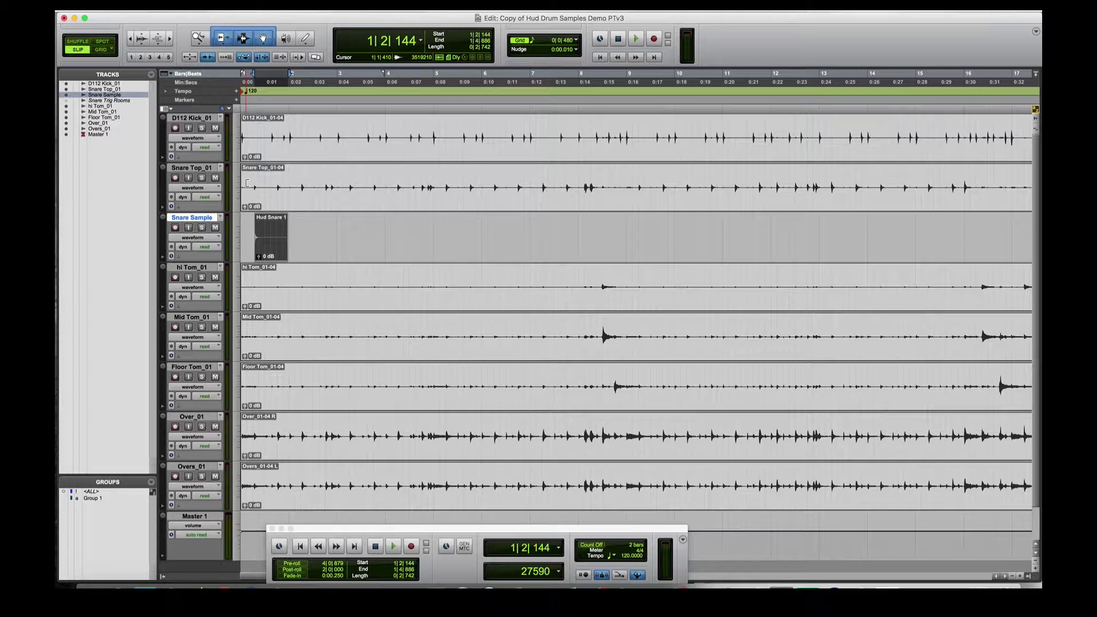
Find the Snare Top_01 hit at 1|4|091 and paste the sample at that position on Snare Sample
key(p)
key(Tab)
key(Tab)
key(Tab)
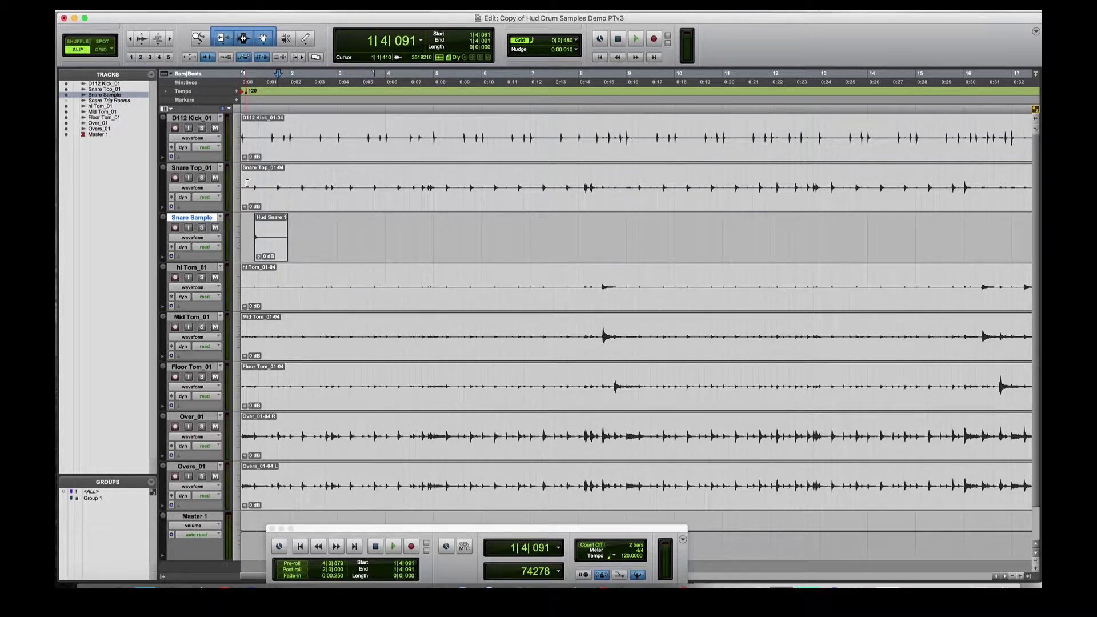
key(semicolon)
key(super+v)
Find the Snare Top_01 hit at 2|2|099 and paste the sample at that position on Snare Sample
key(p)
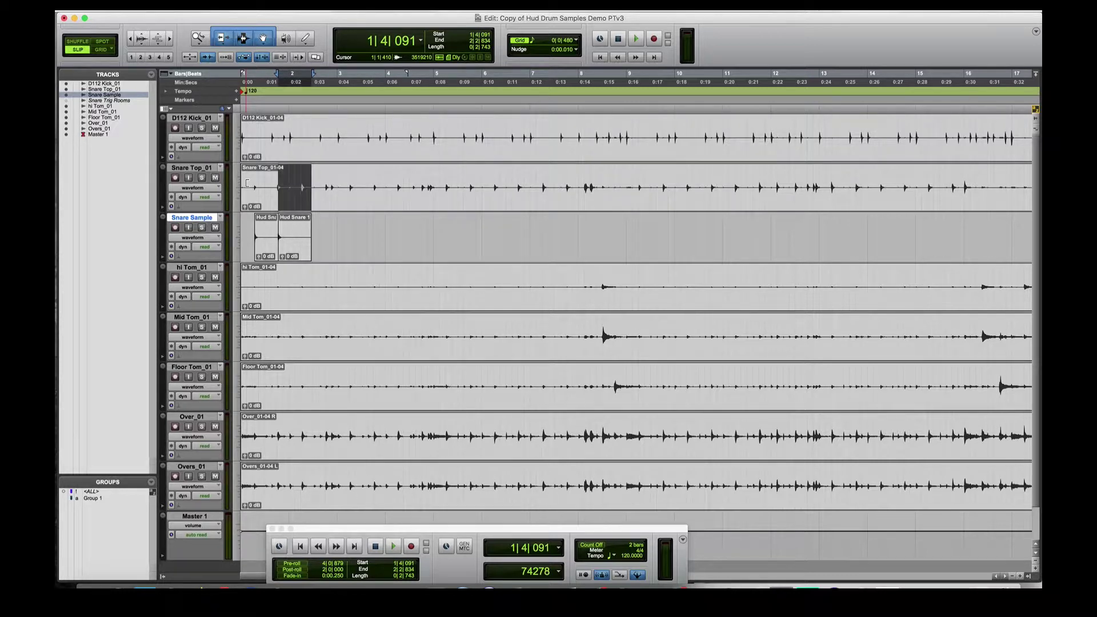
key(space)
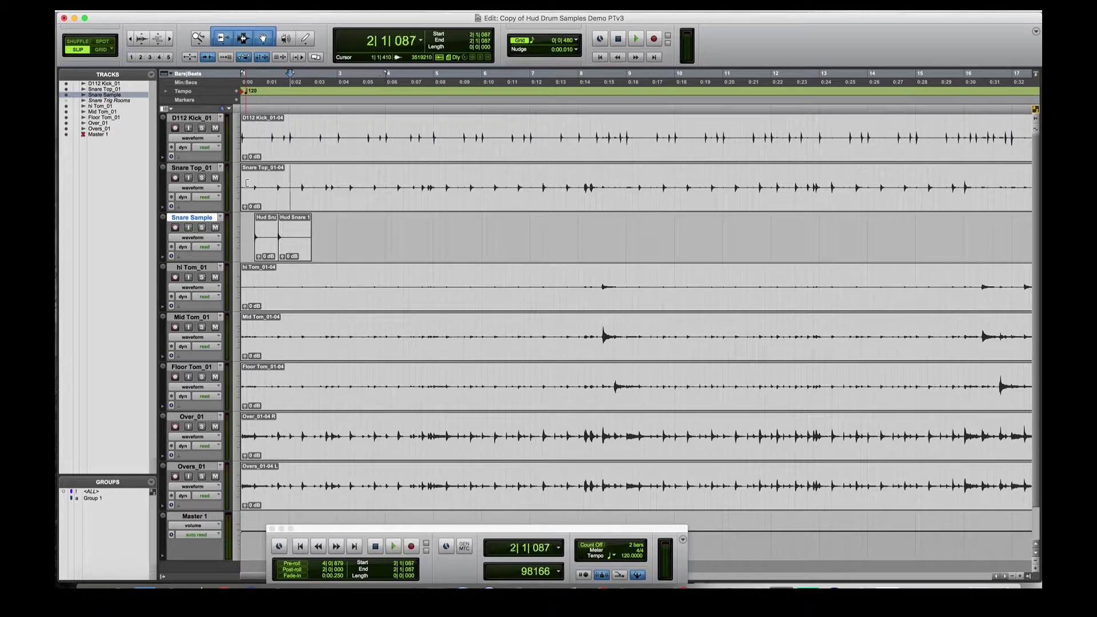
key(space)
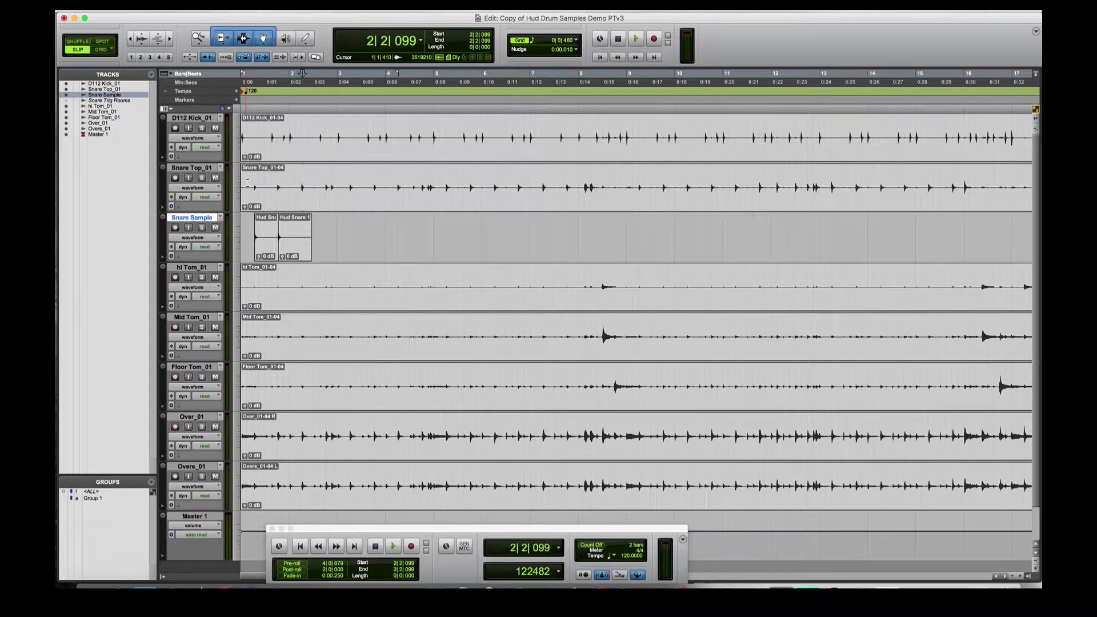
key(semicolon)
key(super+v)
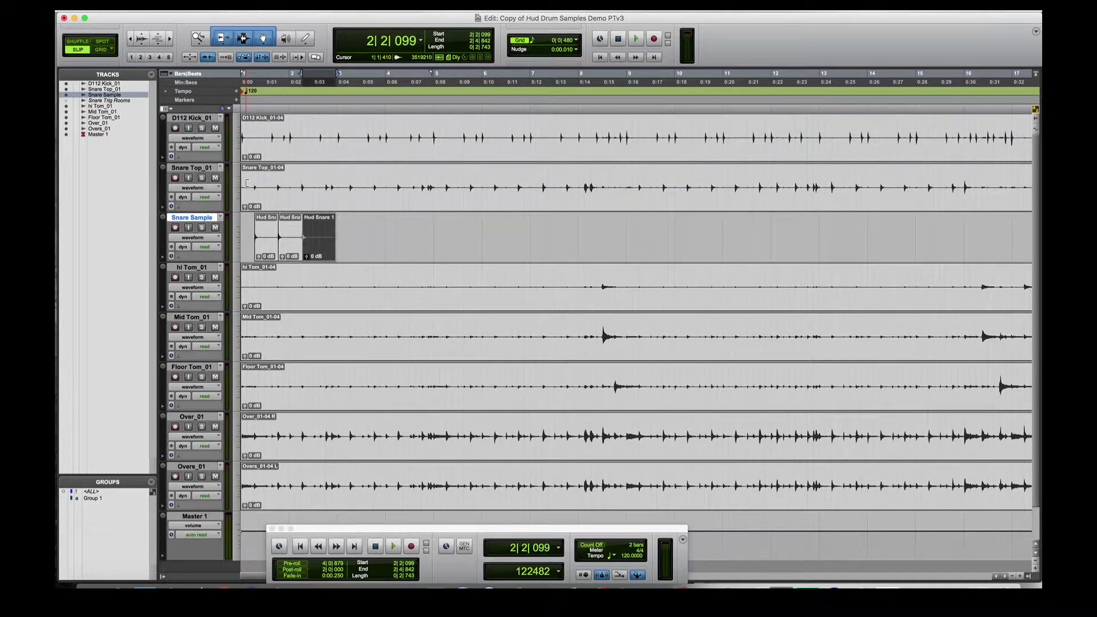
Find the Snare Top_01 hit at 2|4|092 and paste the sample at that position on Snare Sample
key(p)
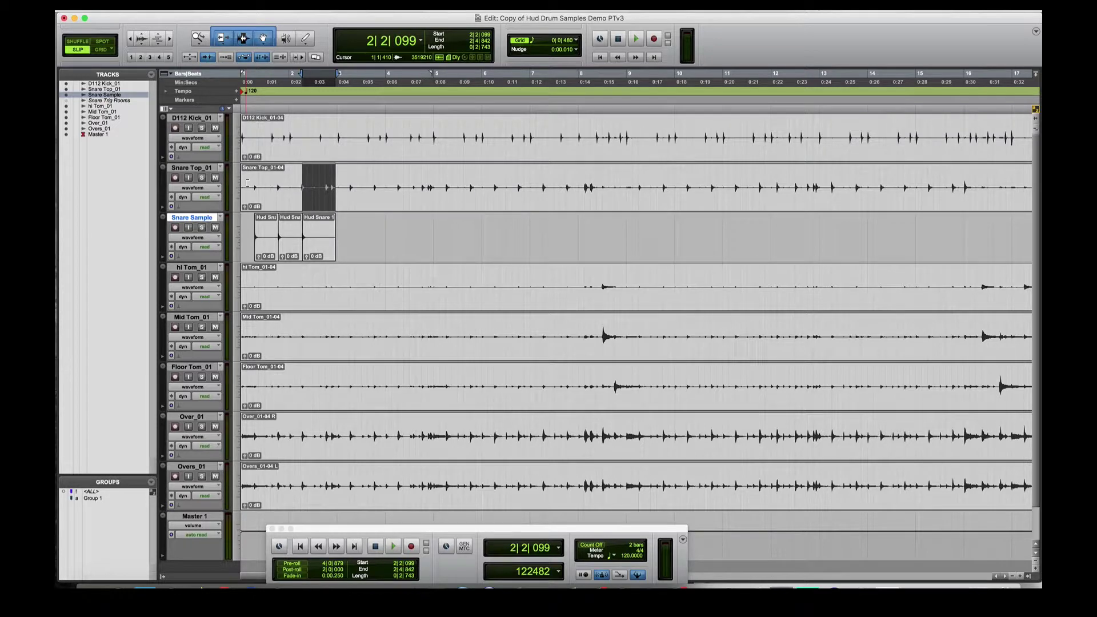
key(space)
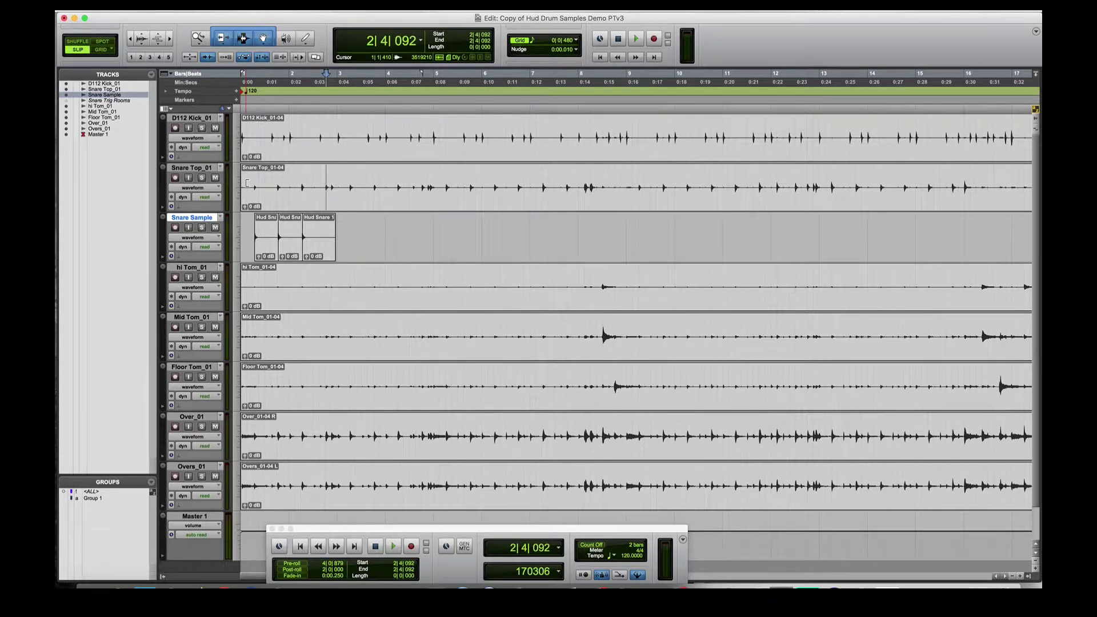
key(semicolon)
key(super+v)
Find the Snare Top_01 hit at 2|4|536 and paste the sample at that position on Snare Sample
key(p)
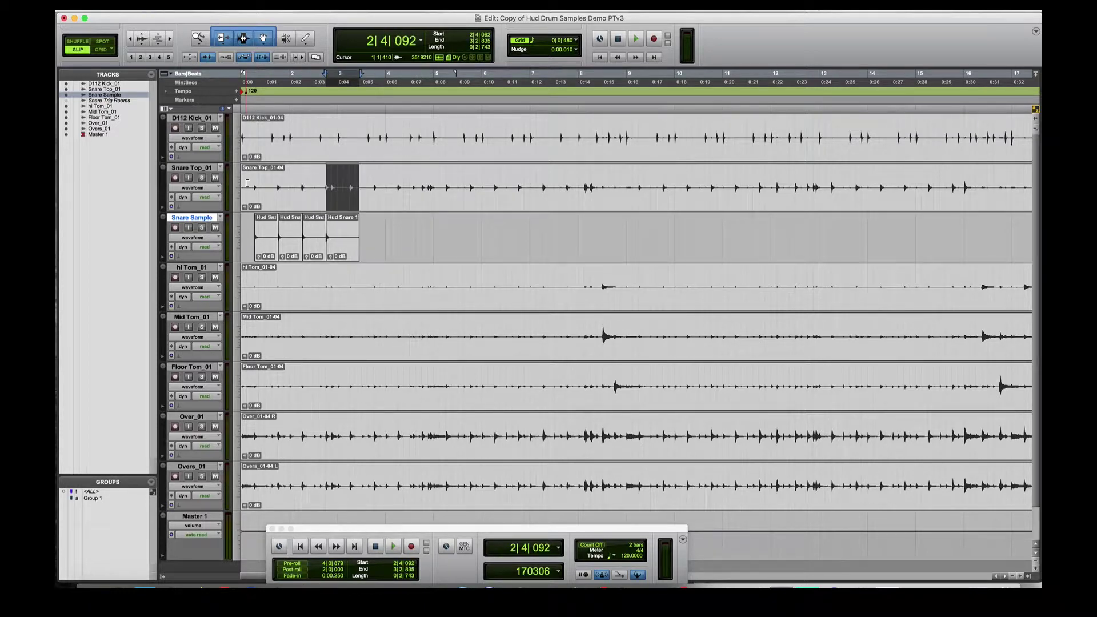
key(Tab)
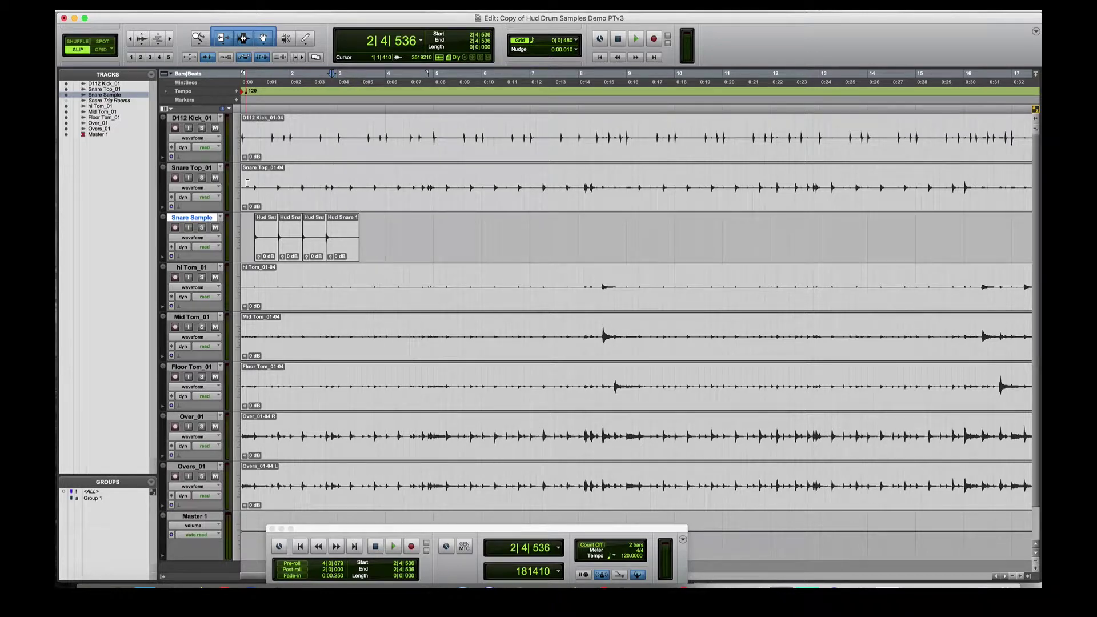
key(semicolon)
key(super+v)
Find the Snare Top_01 hit at 3|2|085 and paste the sample at that position on Snare Sample
key(p)
key(Tab)
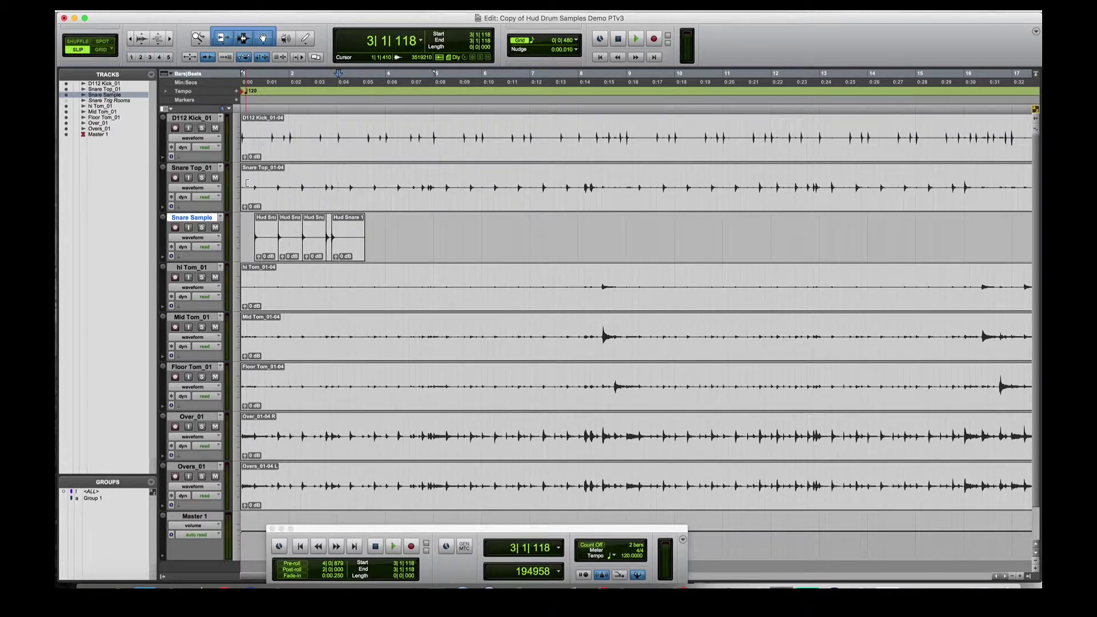
key(Tab)
key(semicolon)
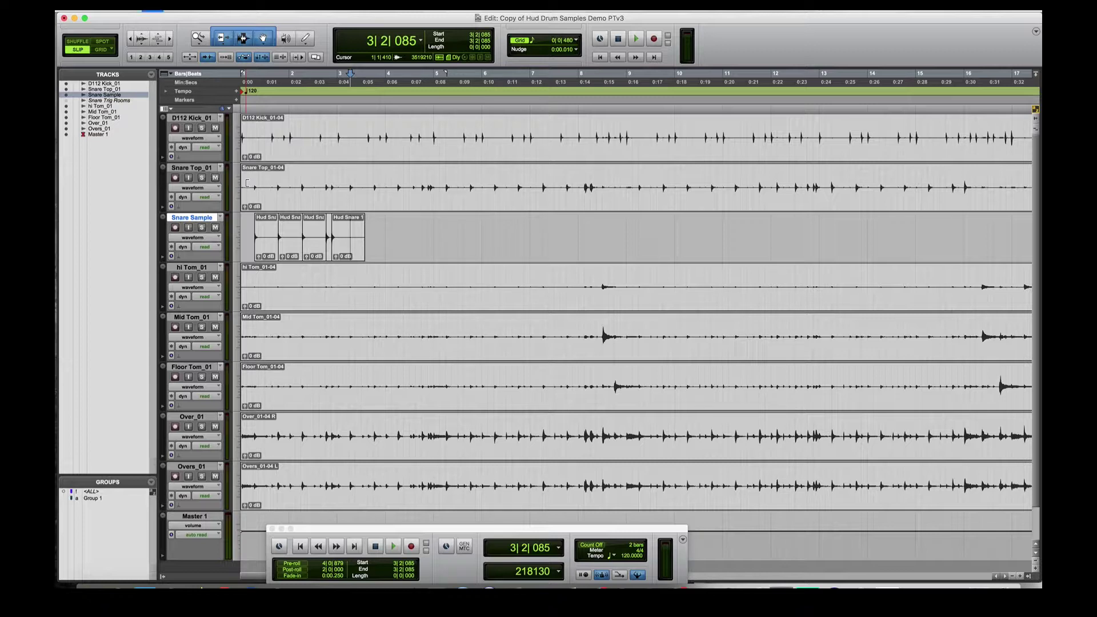
key(super+v)
Find the Snare Top_01 hit at 3|4|093 and paste the sample at that position on Snare Sample
key(p)
key(Tab)
key(Tab)
key(Tab)
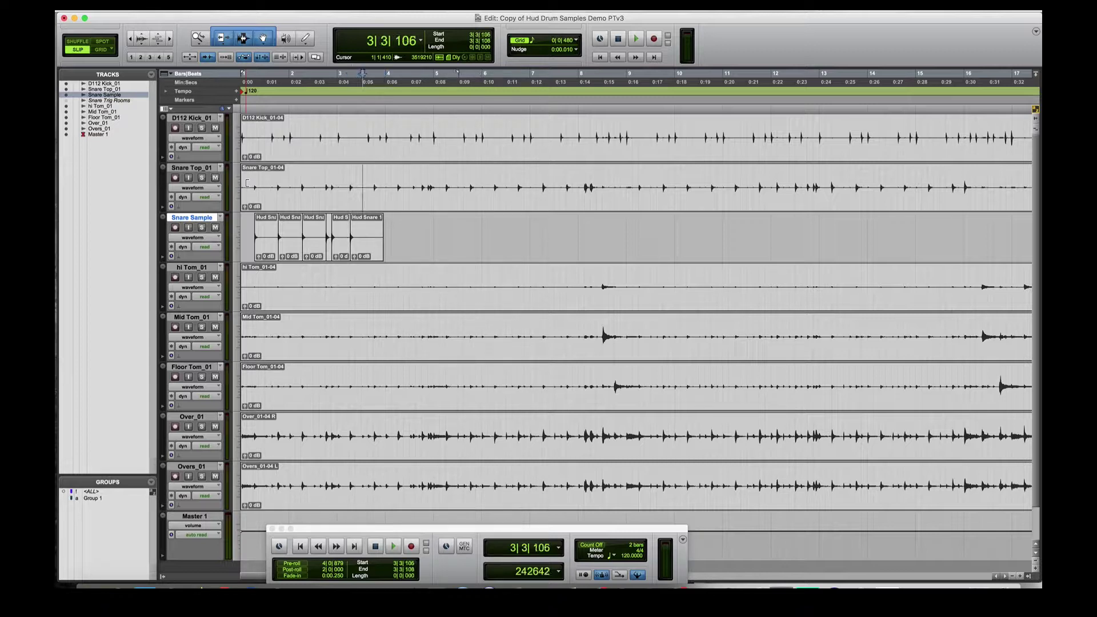
key(semicolon)
key(super+v)
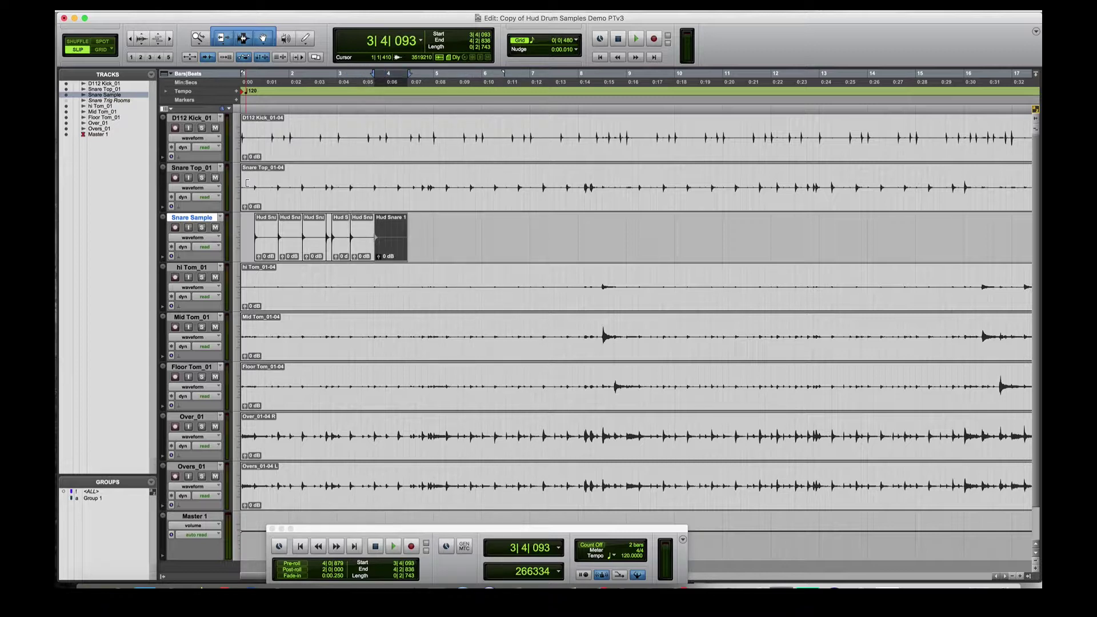
Find the Snare Top_01 hit at 4|2|068 and paste the sample at that position on Snare Sample
key(p)
key(Tab)
key(Tab)
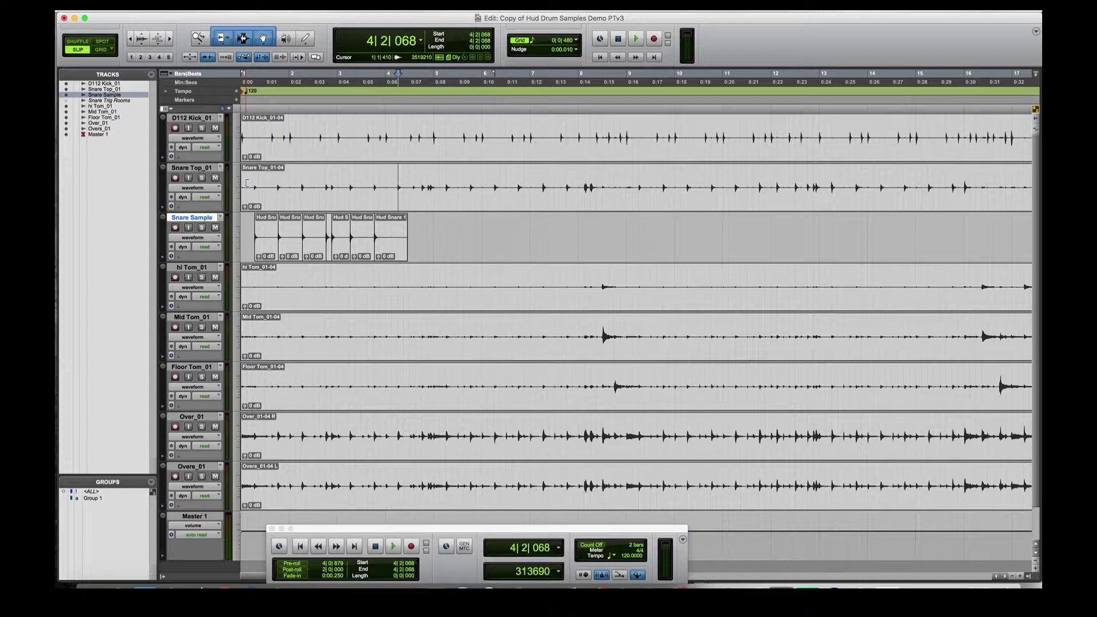
key(semicolon)
key(super+v)
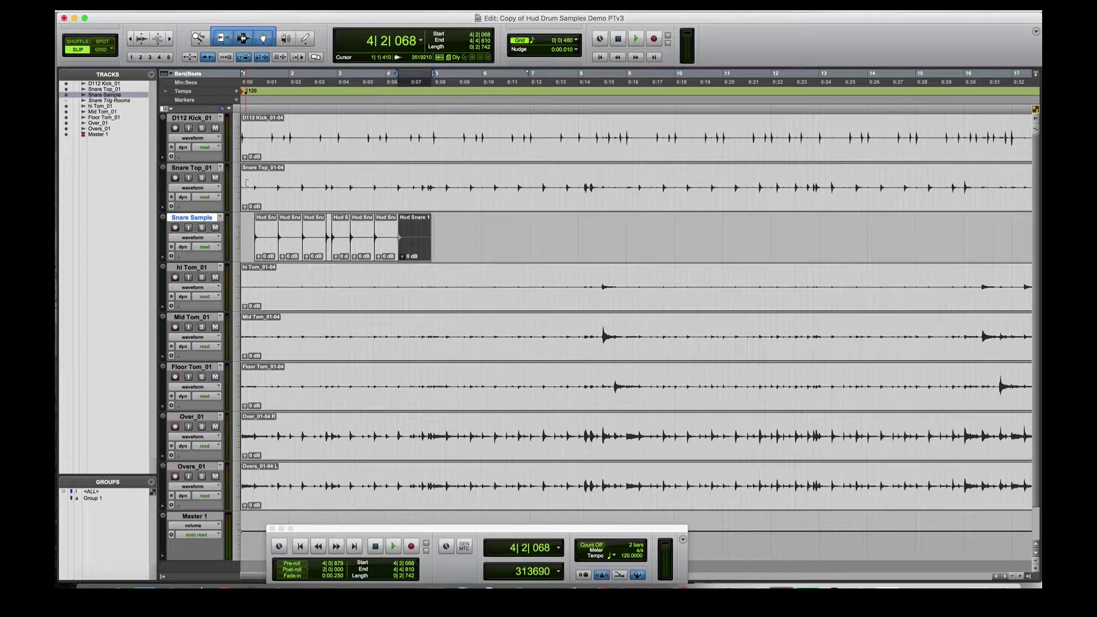
Find the Snare Top_01 hit at 4|4|064, skipping the transients in between, and paste the sample there on Snare Sample
key(p)
key(Tab)
key(Tab)
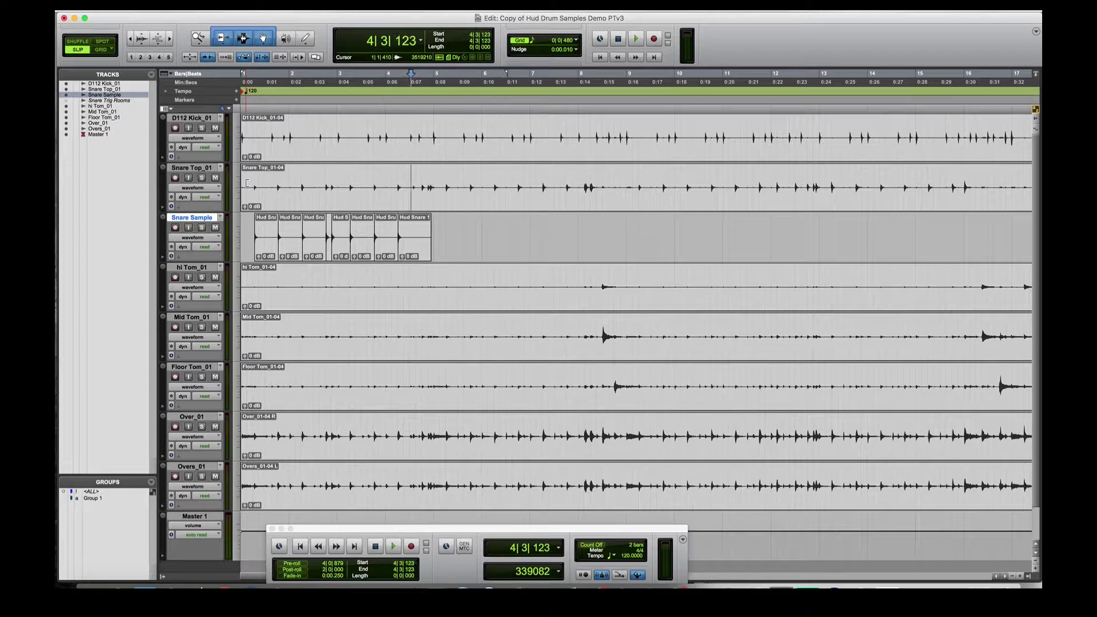
key(Tab)
key(Tab)
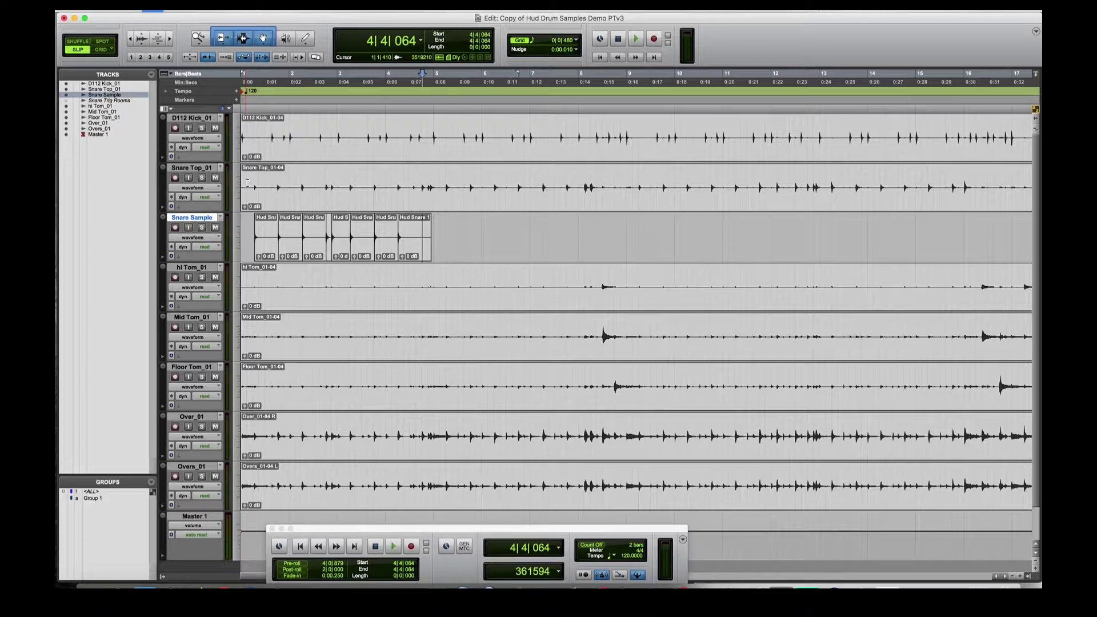
key(semicolon)
key(super+v)
key(p)
key(Tab)
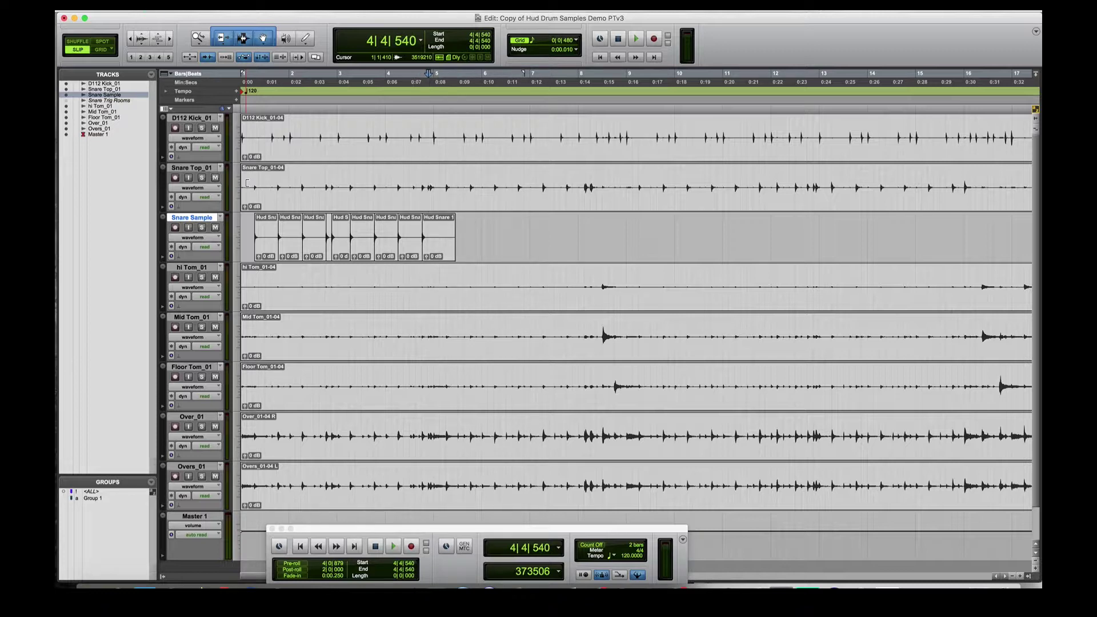
key(Tab)
key(Tab)
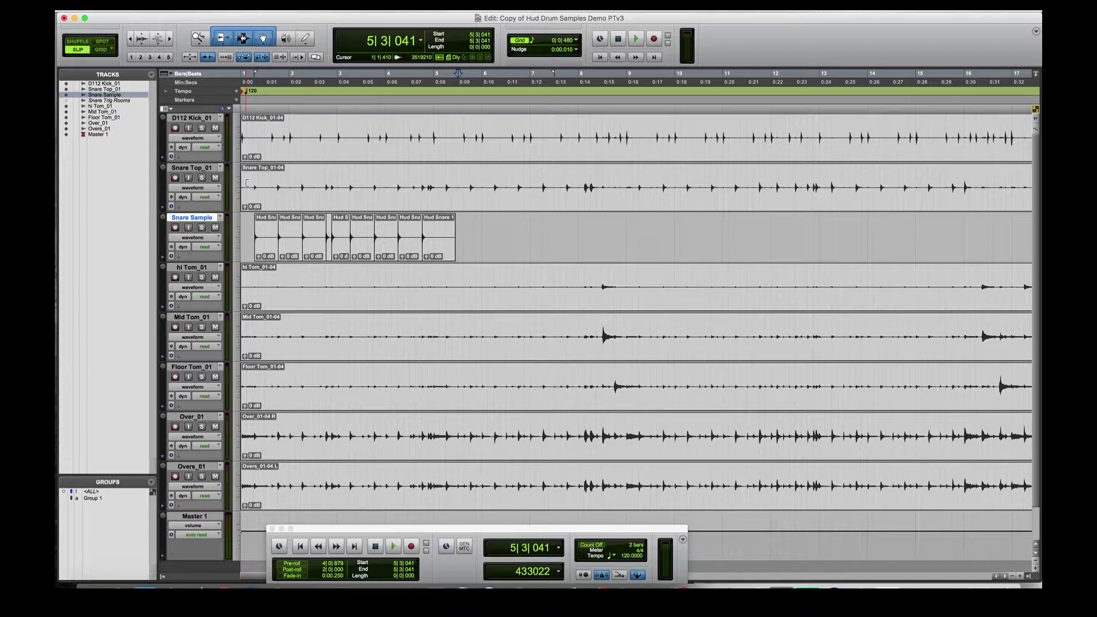
Play the session from its start to hear the pasted snare samples together with the drum tracks
key(space)
key(space)
key(Return)
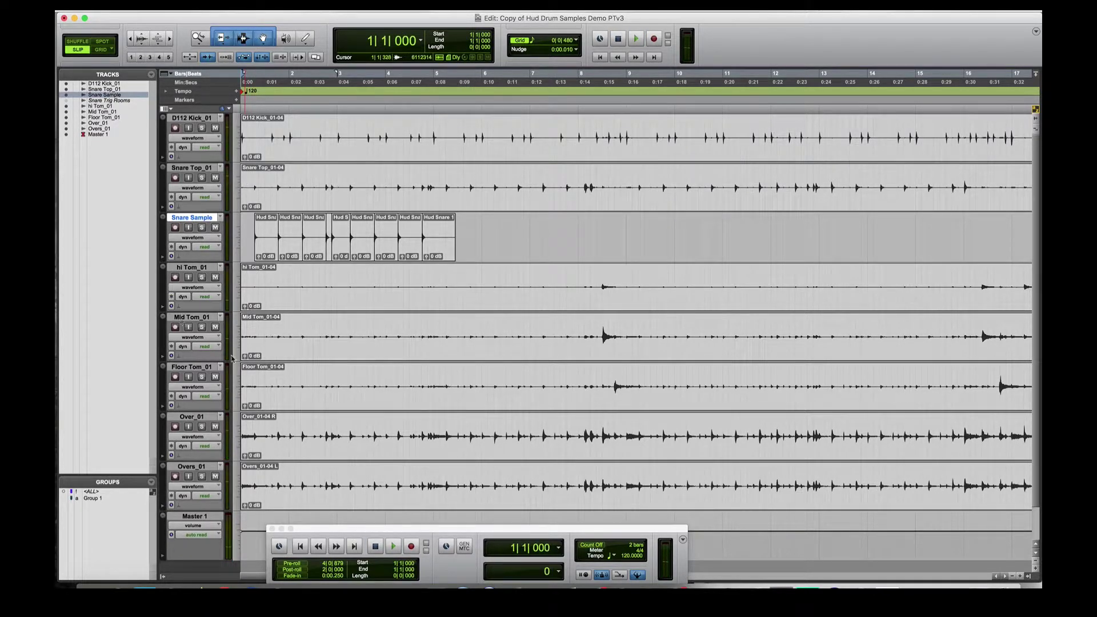
key(space)
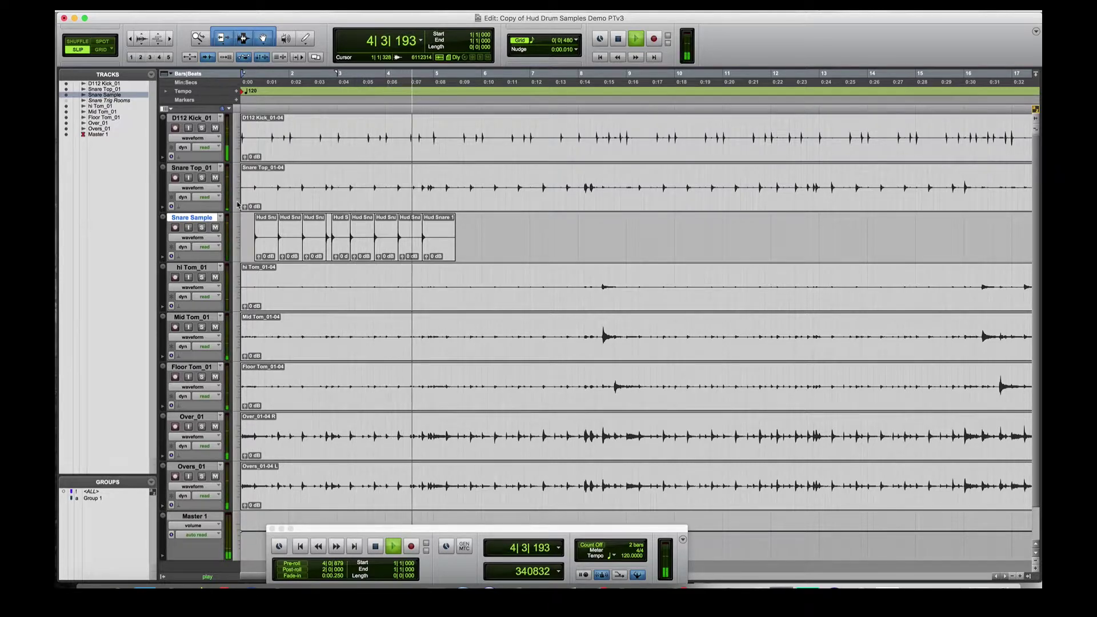
Lower the Snare Sample track's volume slightly in the mixer and audition the new balance with the drums
key(space)
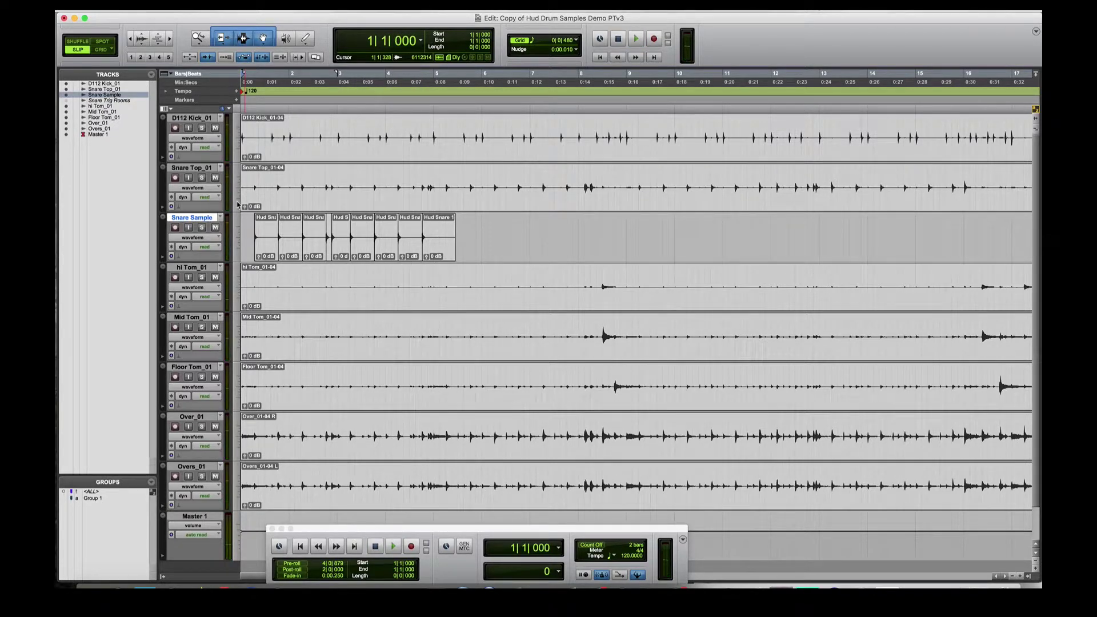
key(super+equal)
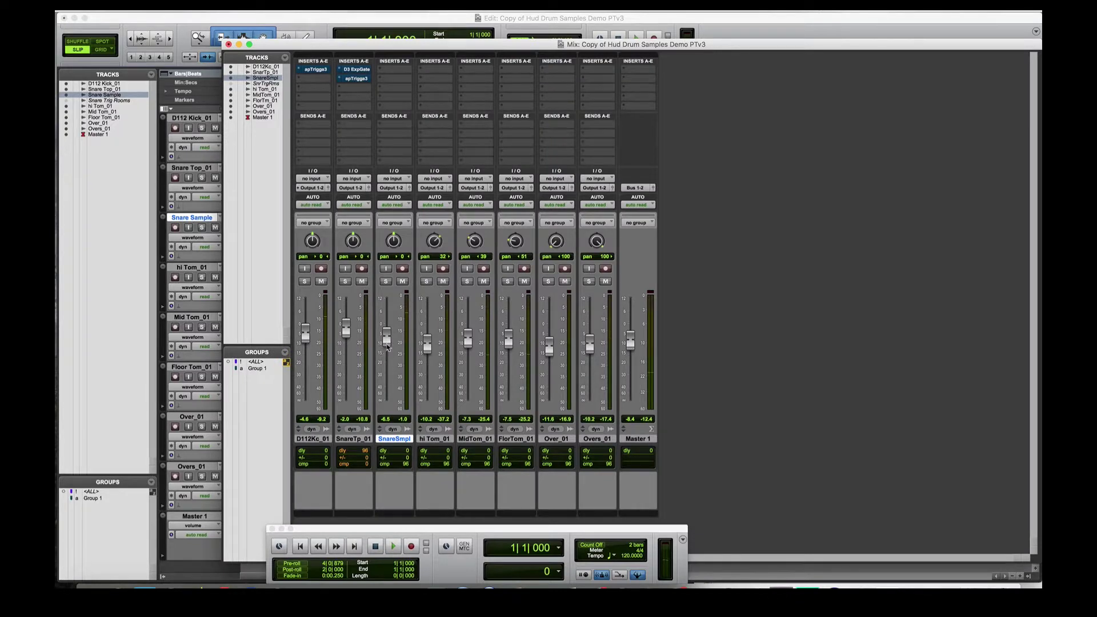
mouse_move(389, 338)
mouse_down()
mouse_move(387, 406)
mouse_move(389, 345)
mouse_up()
key(space)
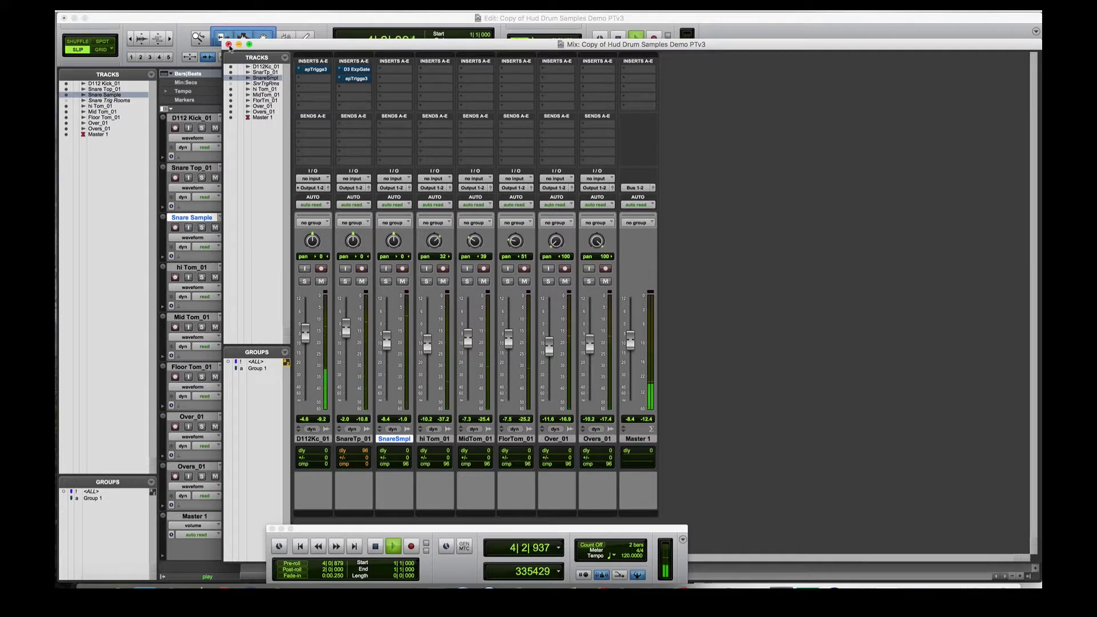
key(space)
click(229, 45)
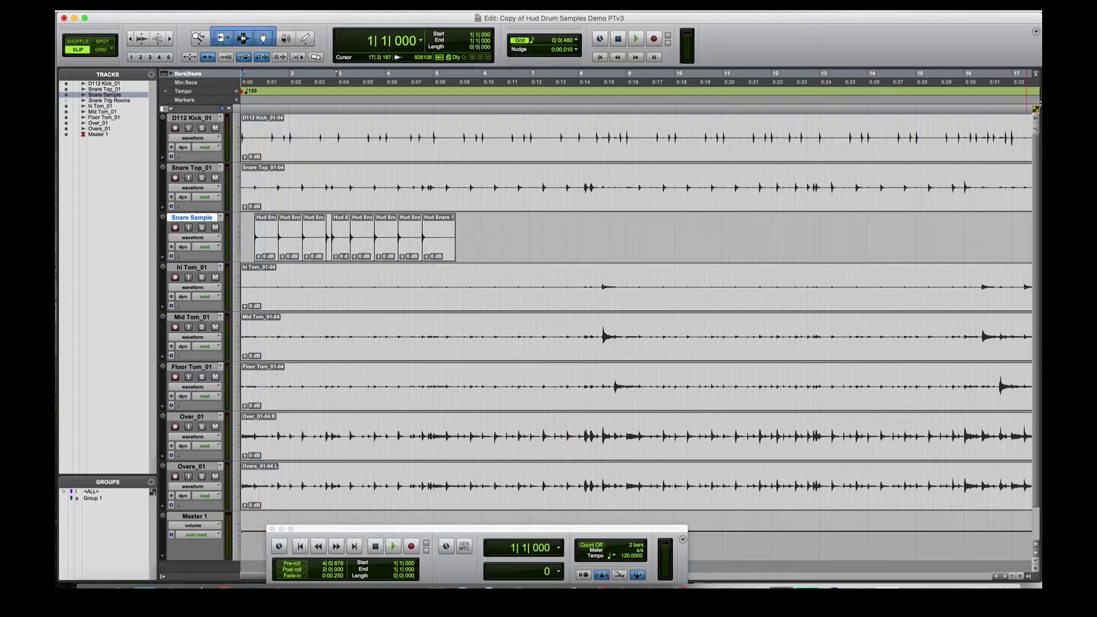
Find the Snare Top_01 hit at 6|2|085 and paste the sample at that position on Snare Sample
click(483, 182)
key(space)
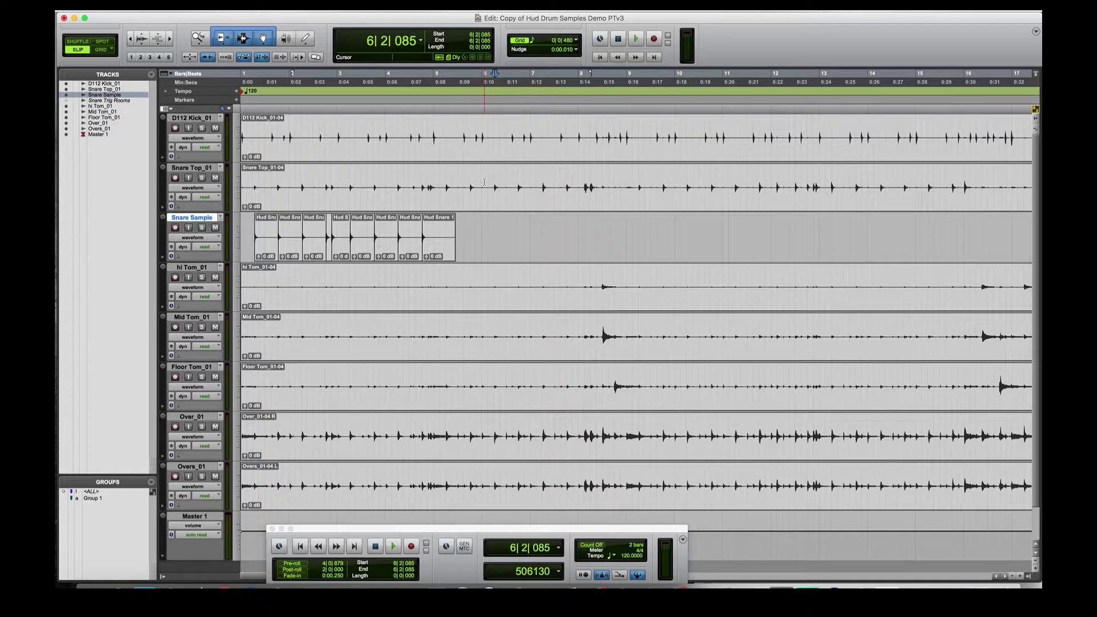
key(super+v)
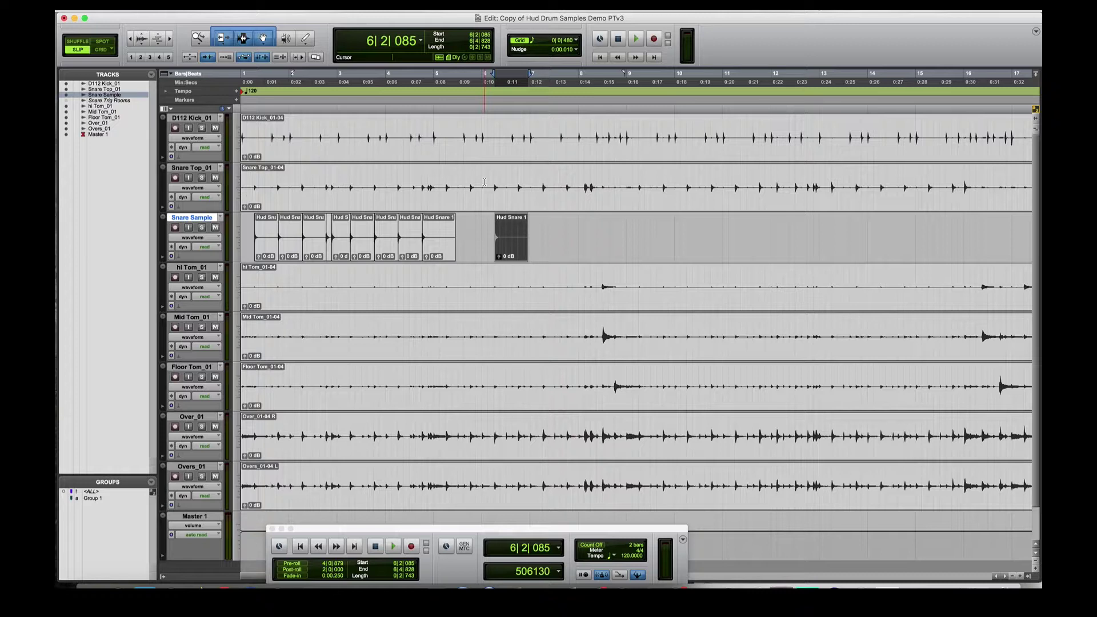
Find the Snare Top_01 hit at 6|4|051 and paste the sample at that position on Snare Sample
key(p)
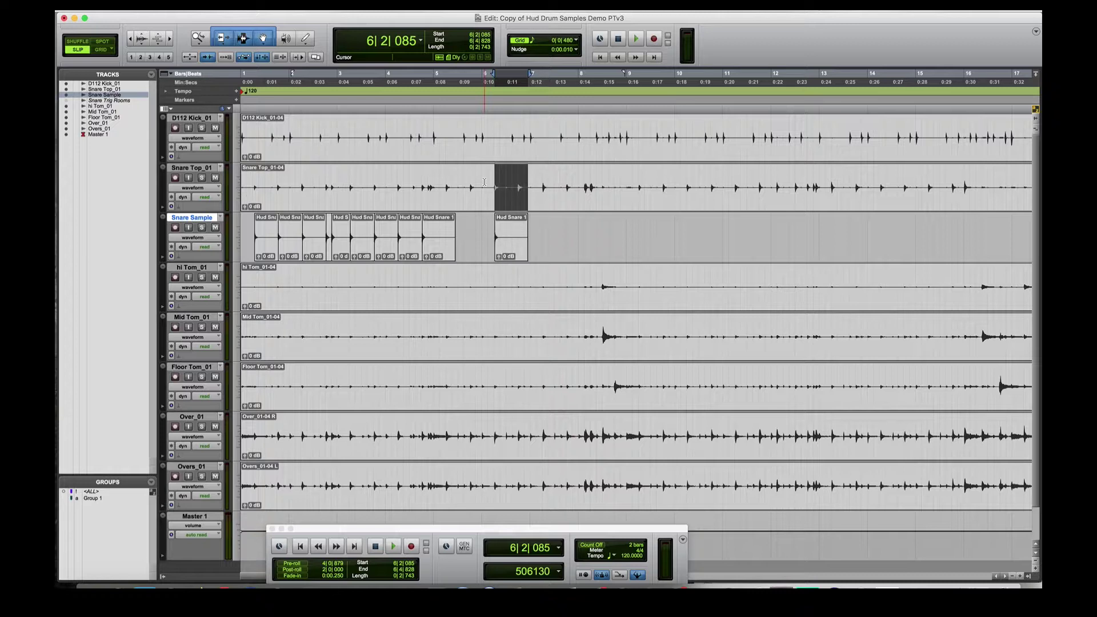
key(space)
key(space)
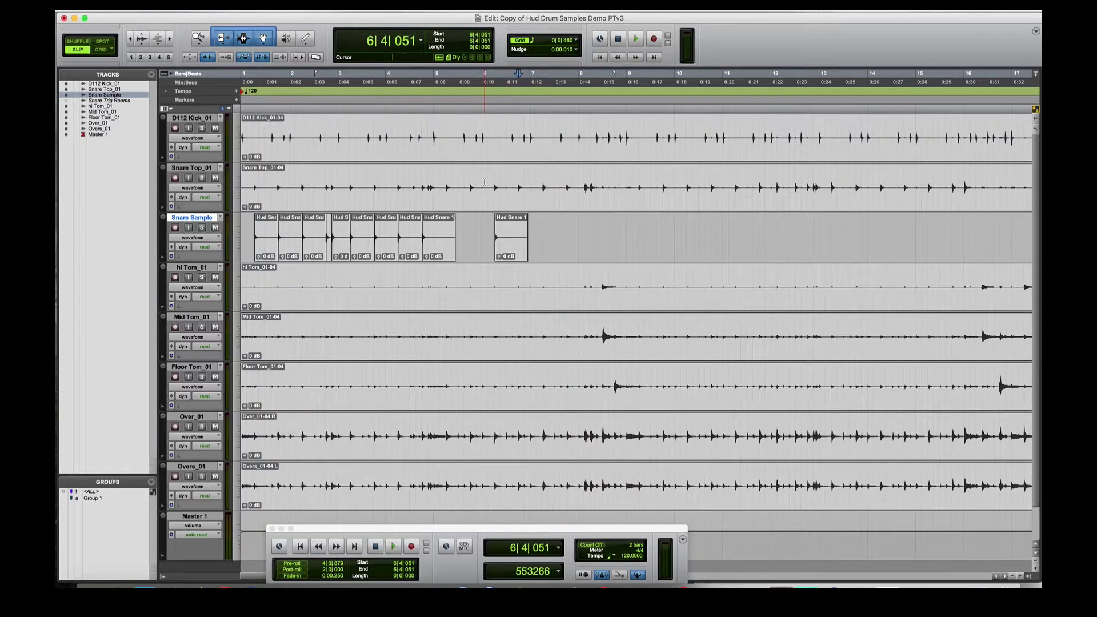
key(semicolon)
key(super+v)
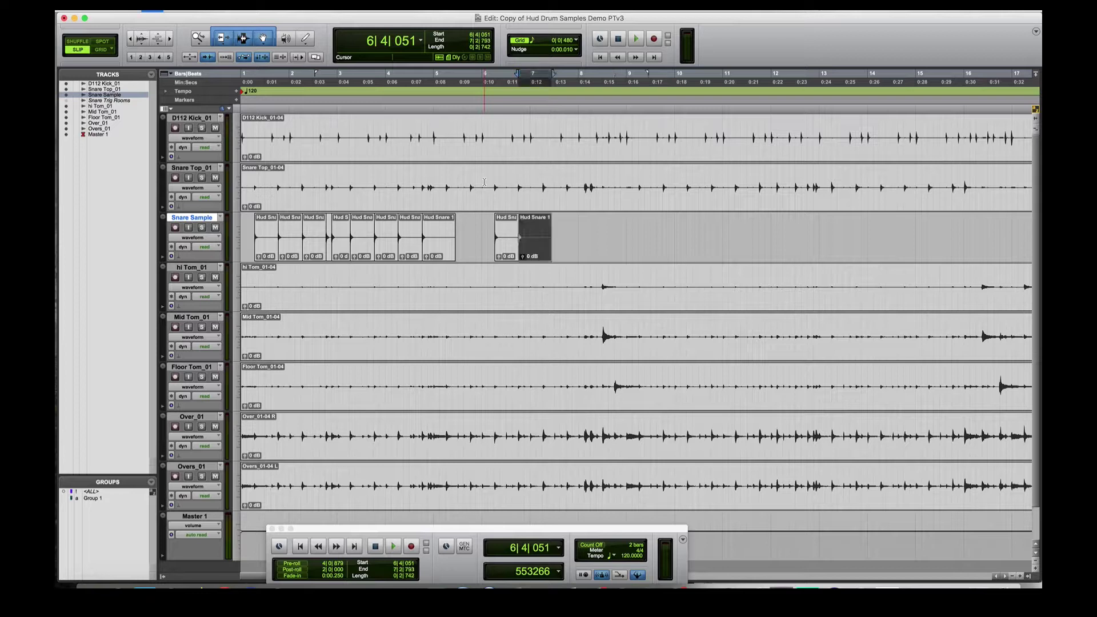
Find the Snare Top_01 hit at 7|2|102, skipping the transient at 7|1|061, and paste the sample there on Snare Sample
key(p)
key(space)
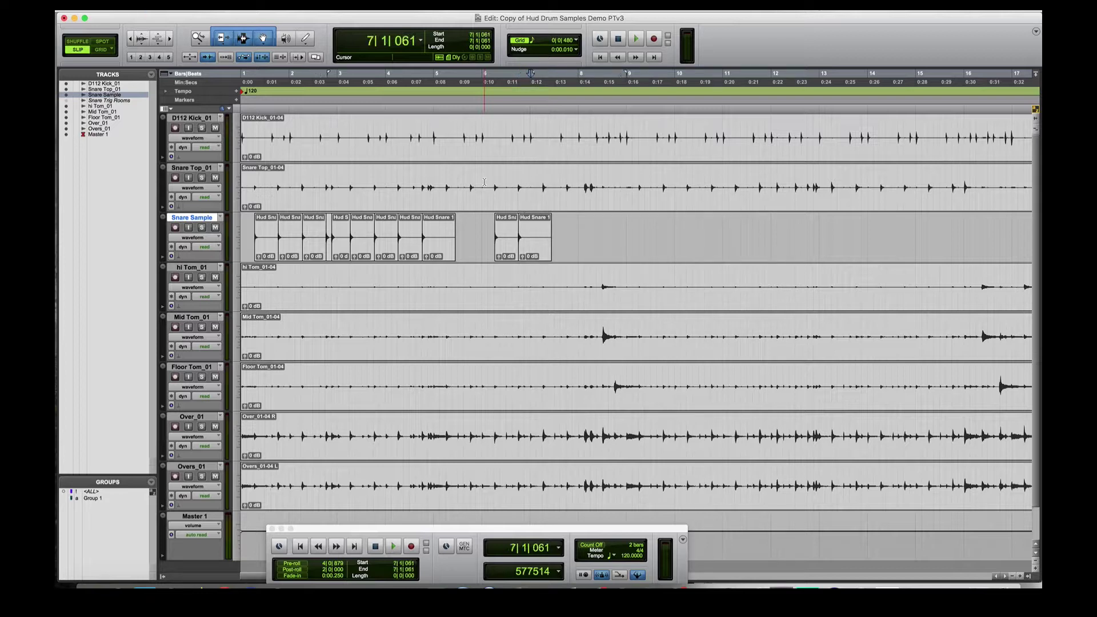
key(space)
key(semicolon)
key(super+v)
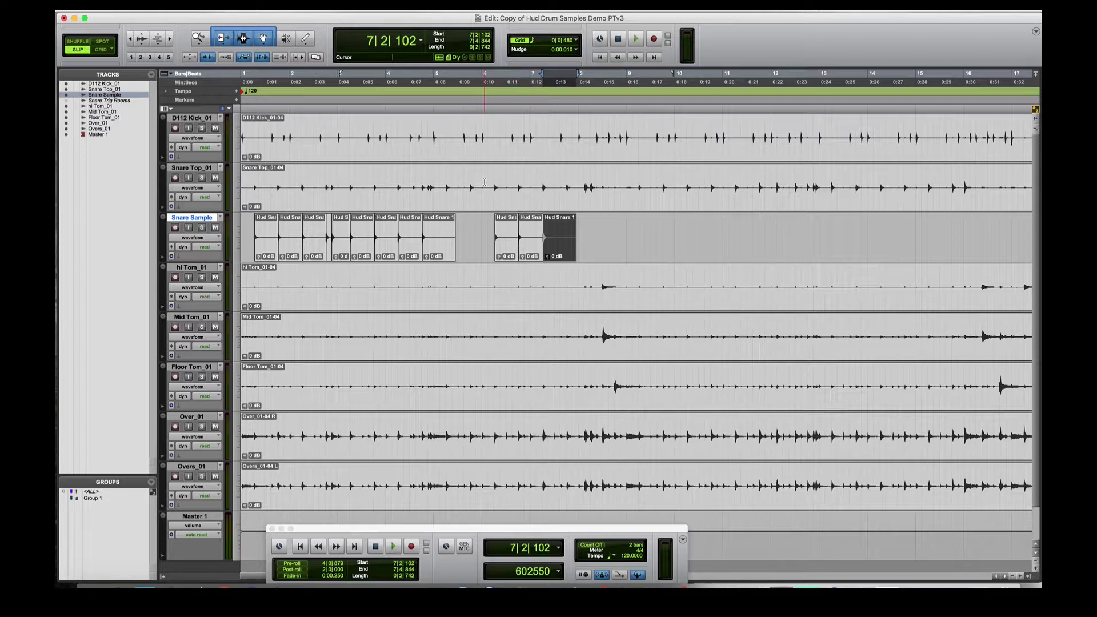
Find the Snare Top_01 hit at 7|4|077, skipping the transients in between, and paste the sample there on Snare Sample
key(p)
key(space)
key(space)
key(space)
key(space)
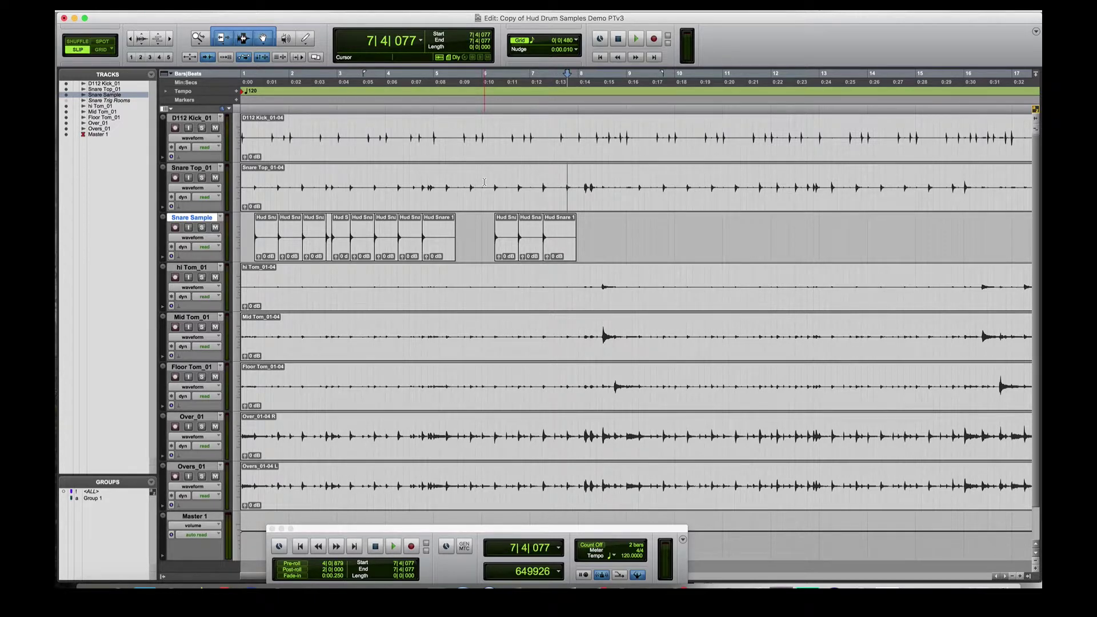
key(semicolon)
key(super+v)
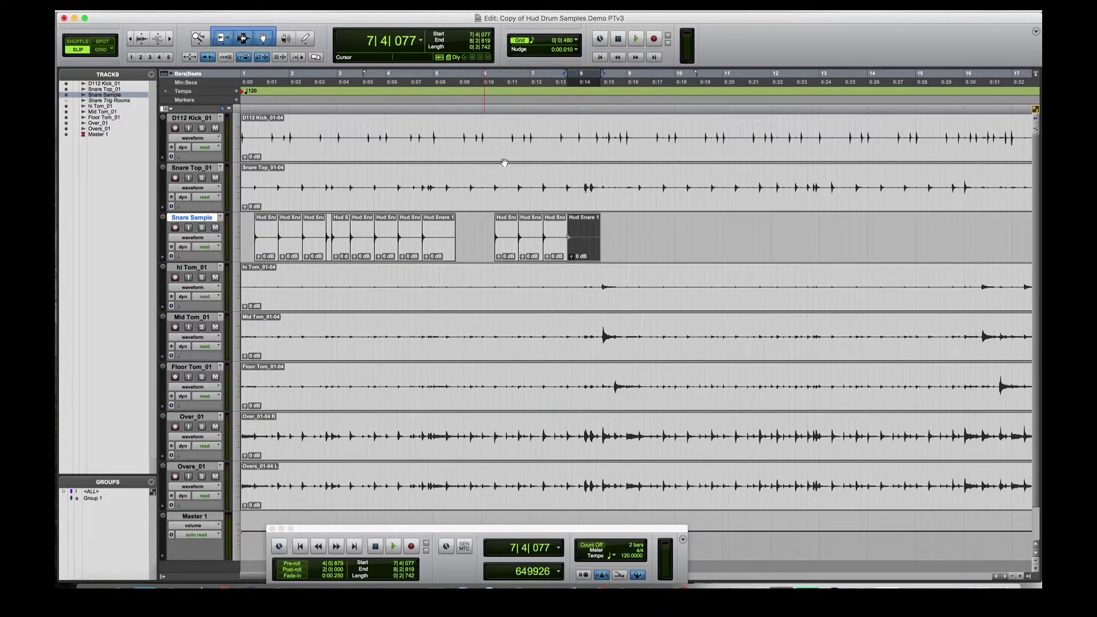
Go back to the missed Snare Top_01 hit at 5|4|070 and paste the sample there on Snare Sample
click(463, 187)
key(Tab)
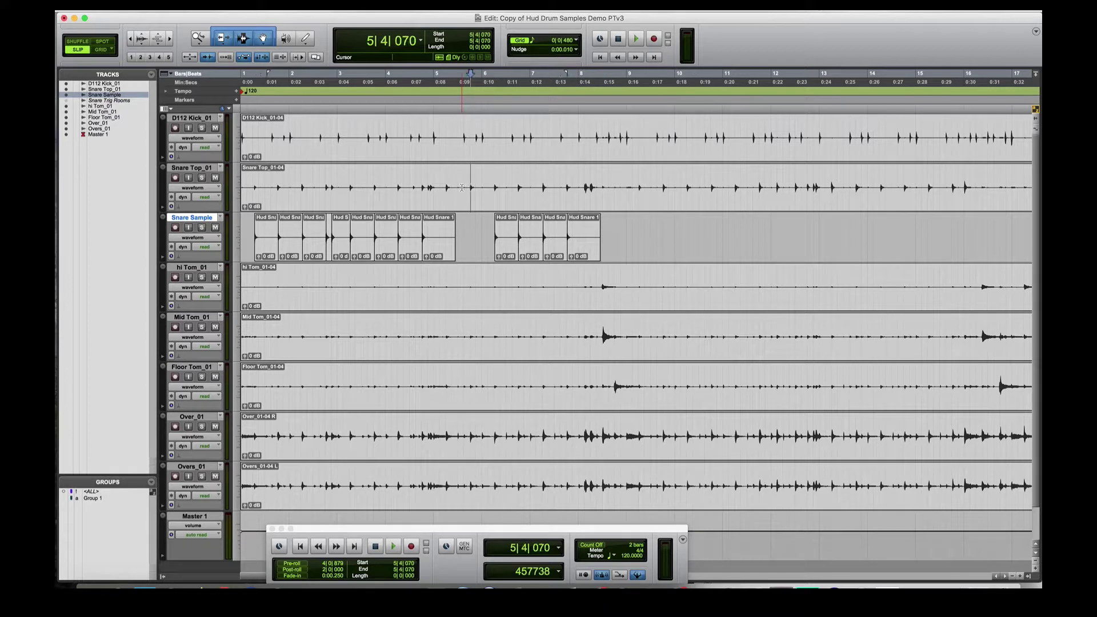
key(semicolon)
key(super+v)
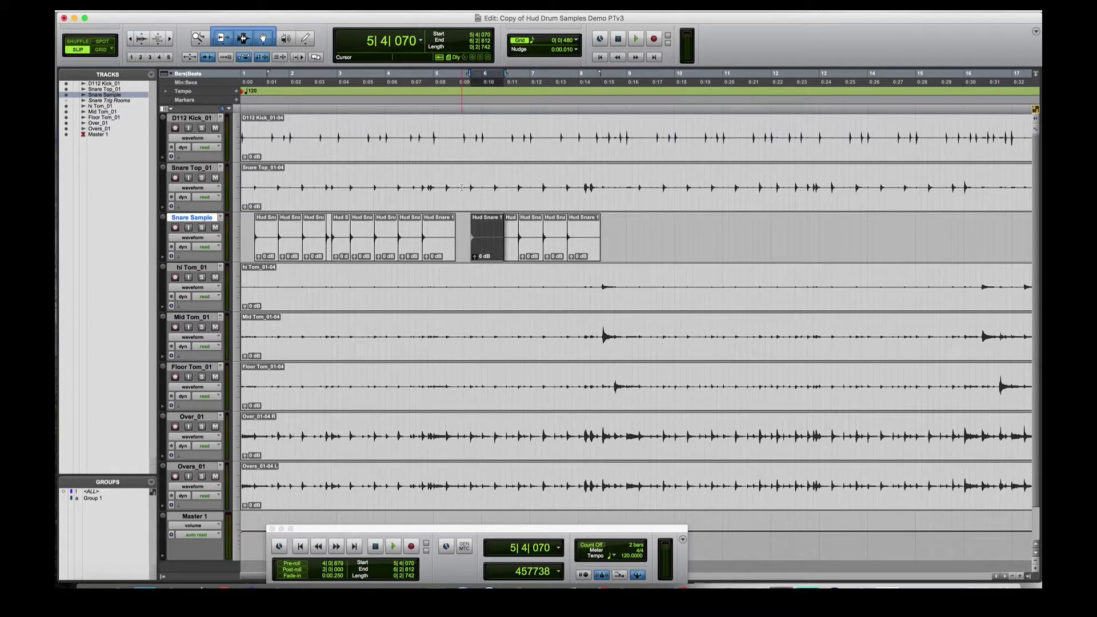
Go back to the missed Snare Top_01 hit at 5|2|079 and paste the sample there on Snare Sample
click(441, 183)
key(Tab)
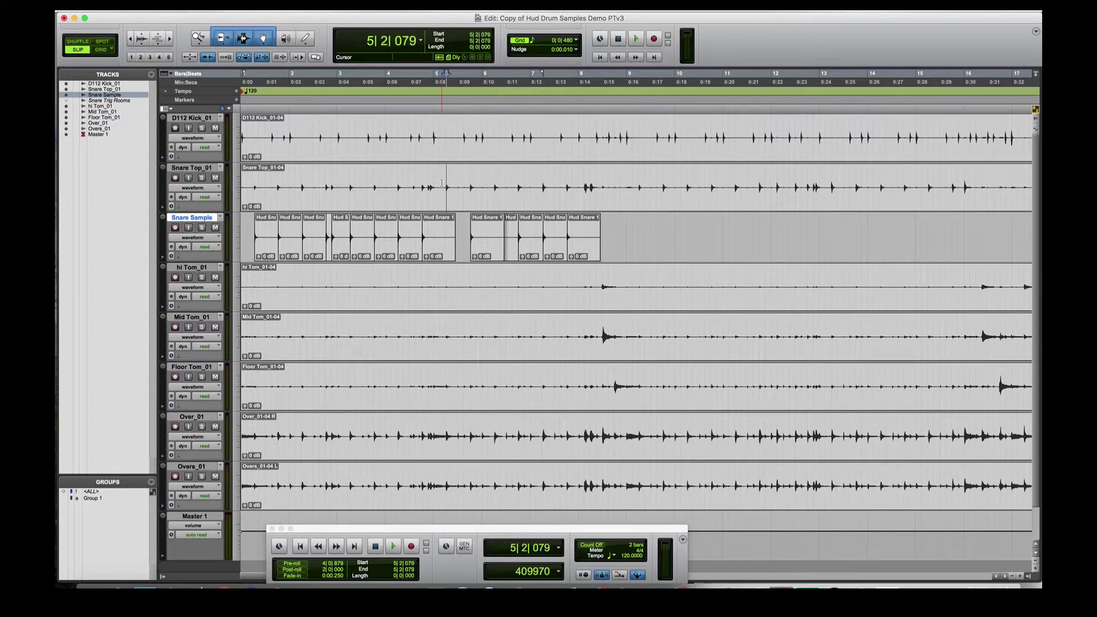
key(semicolon)
key(super+v)
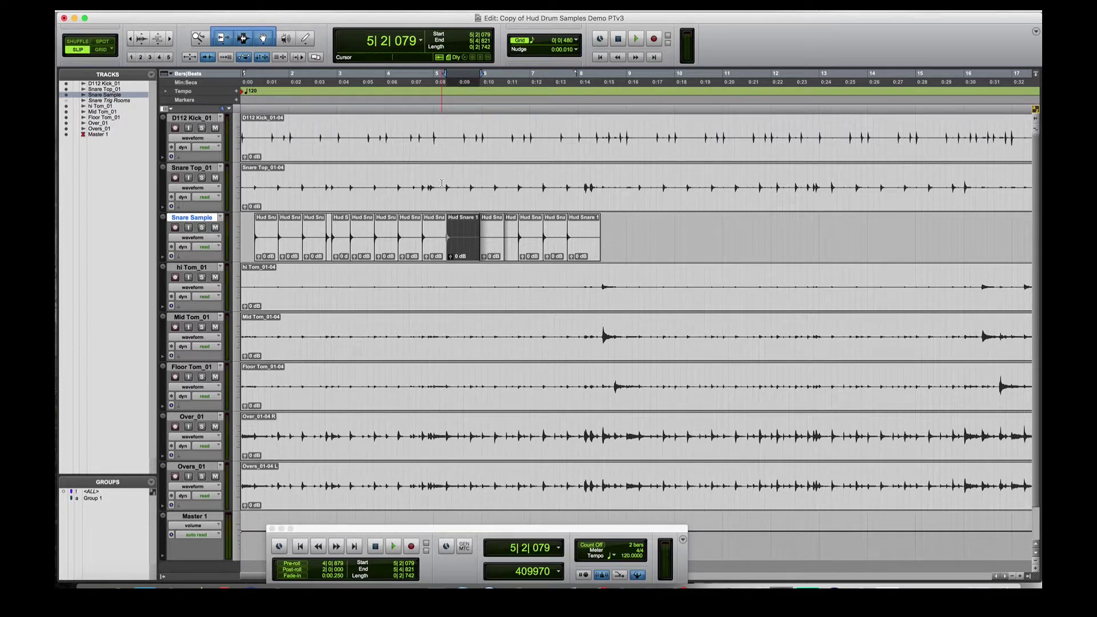
Play the session from its start to check the extended run of snare samples against the drum tracks
key(Return)
key(space)
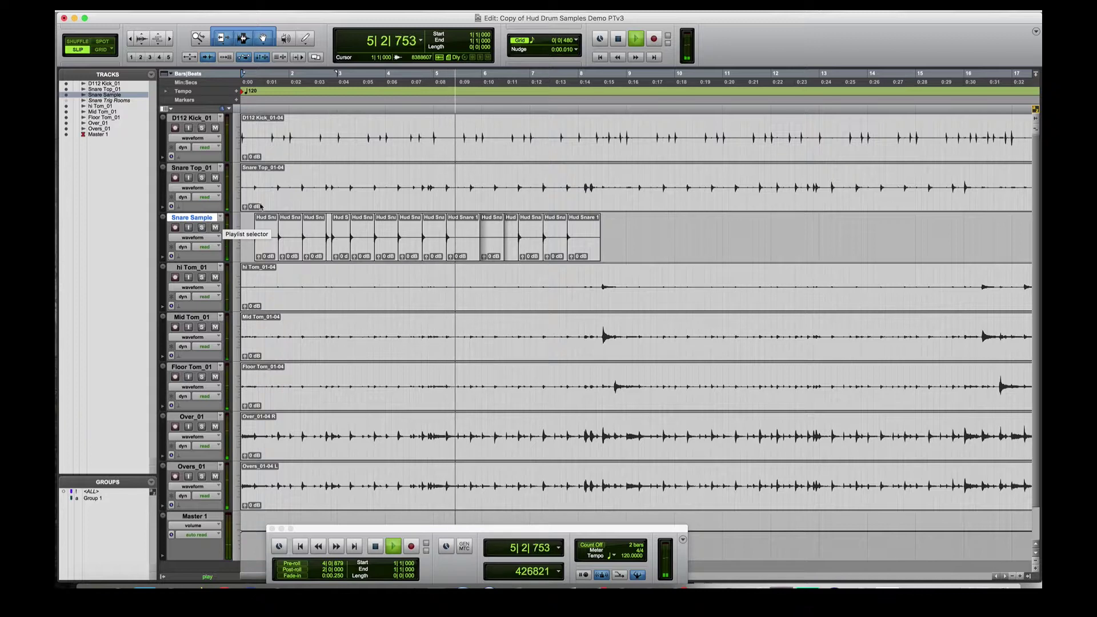
key(space)
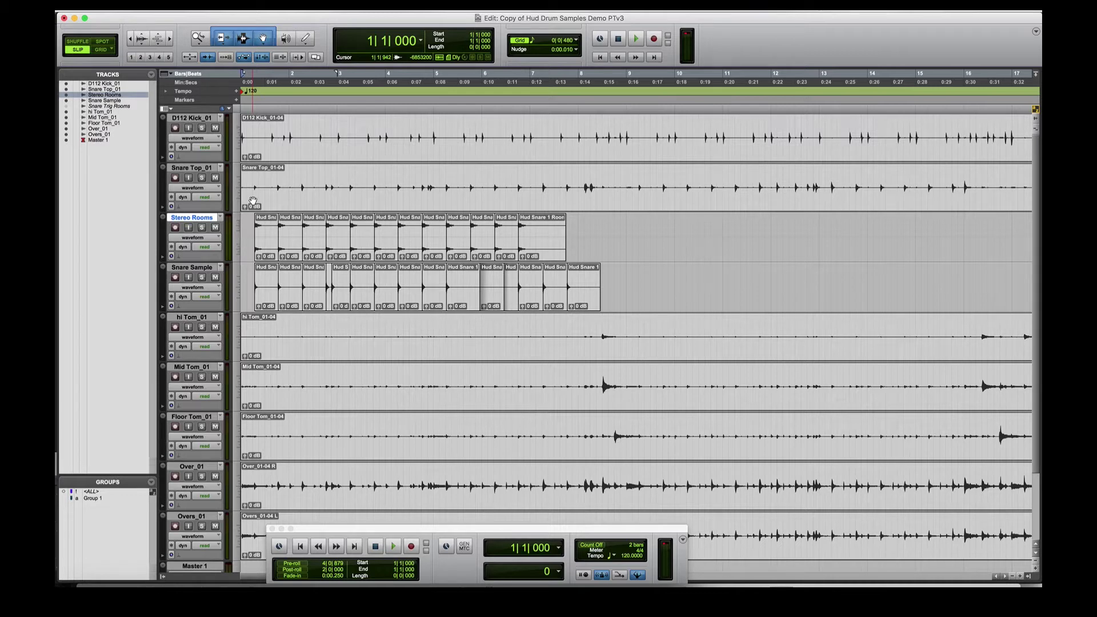
Play the drums with the Stereo Rooms samples, soloing Stereo Rooms briefly in the mixer to hear it alone
key(space)
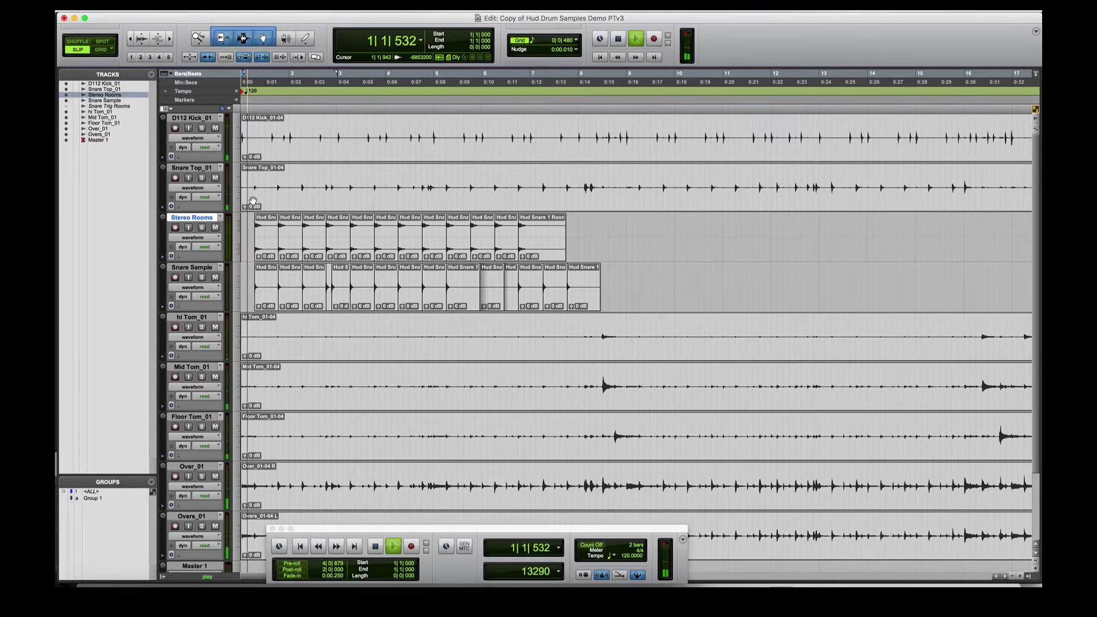
key(super+equal)
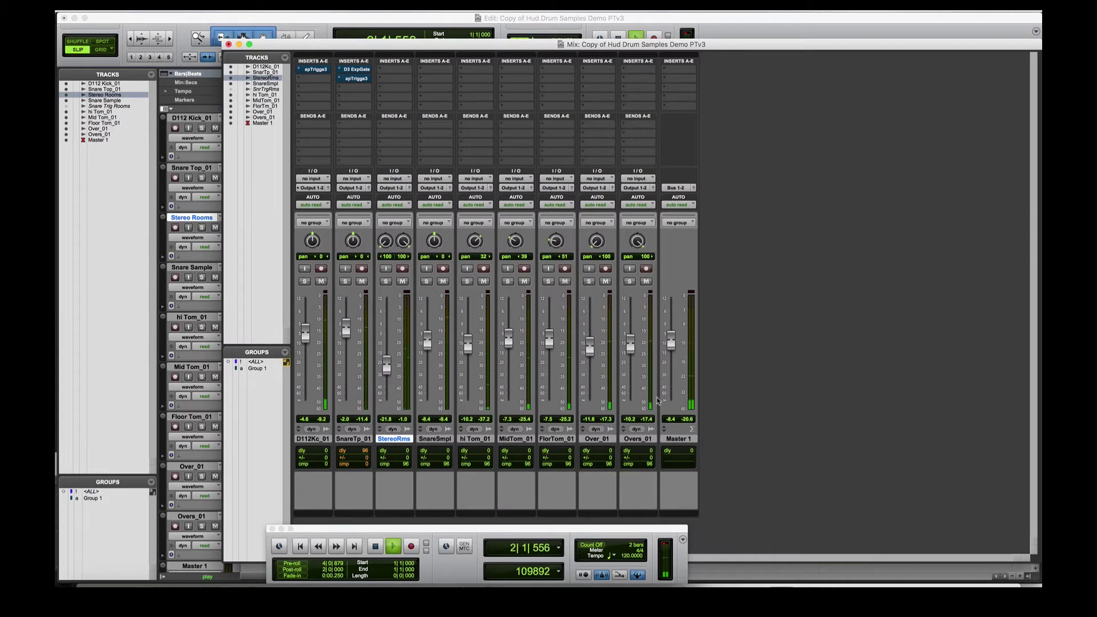
click(386, 283)
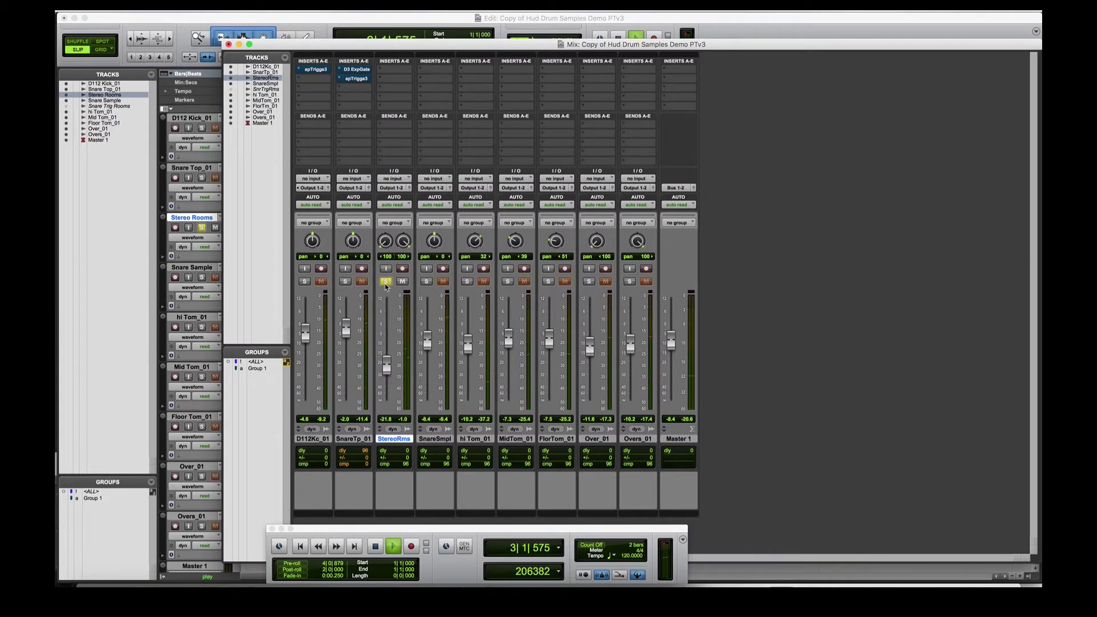
click(386, 283)
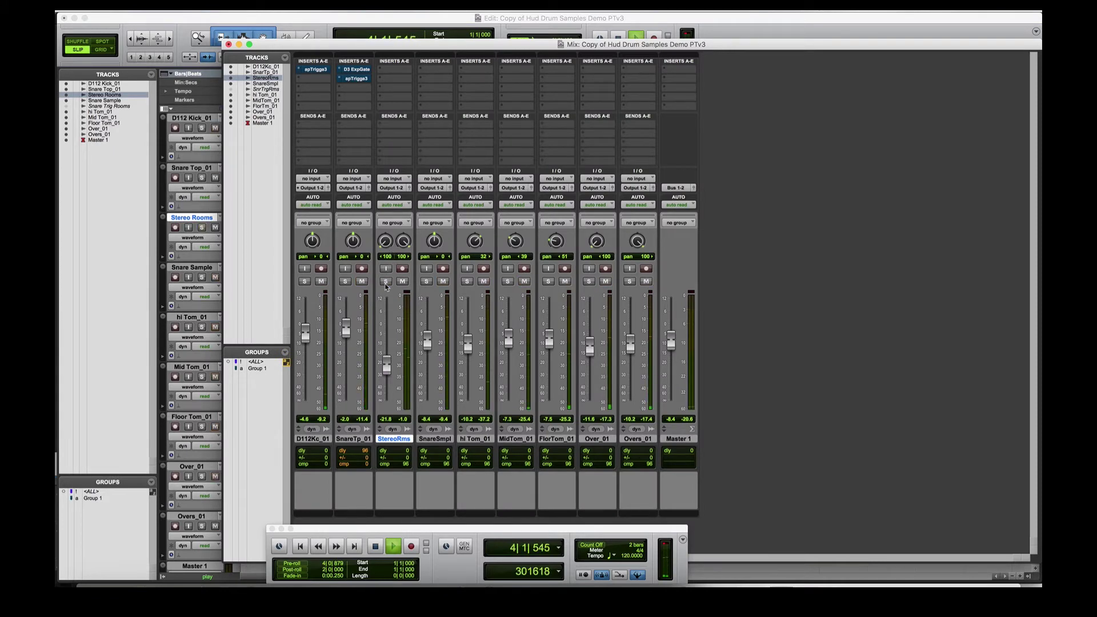
key(space)
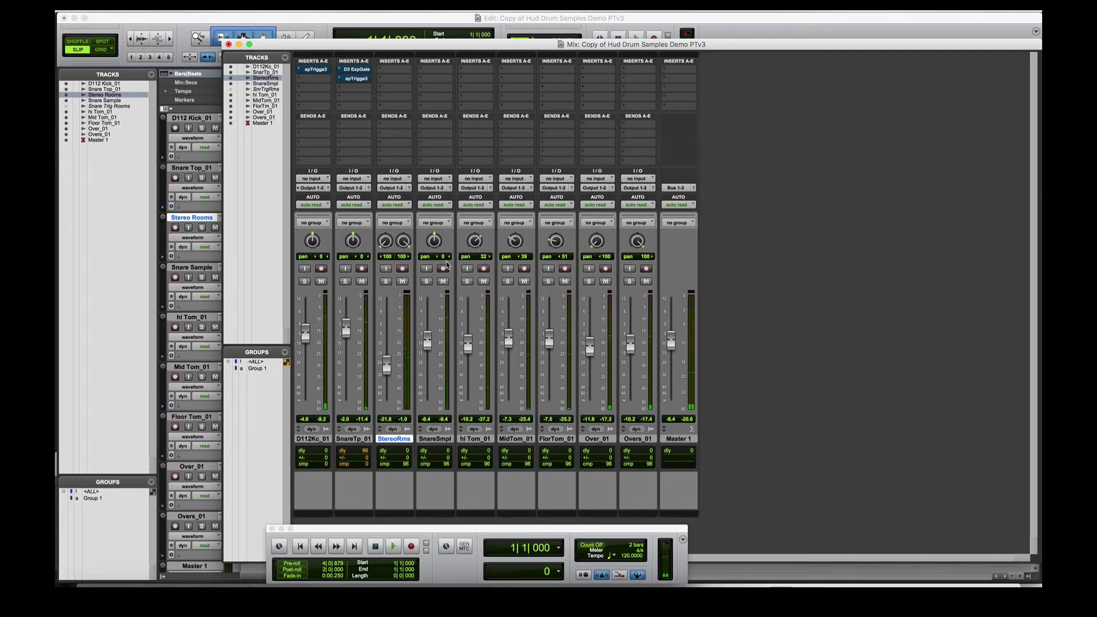
Compare the drums with Snare Sample and Stereo Rooms muted and unmuted during playback, and return to the Edit window
click(443, 281)
click(401, 282)
key(space)
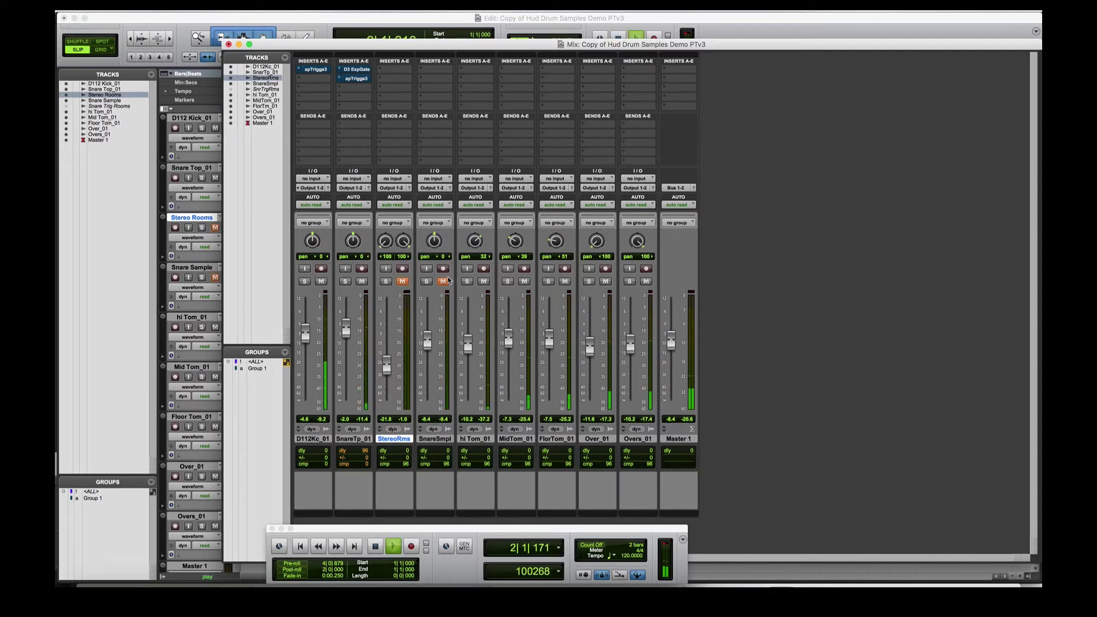
click(402, 282)
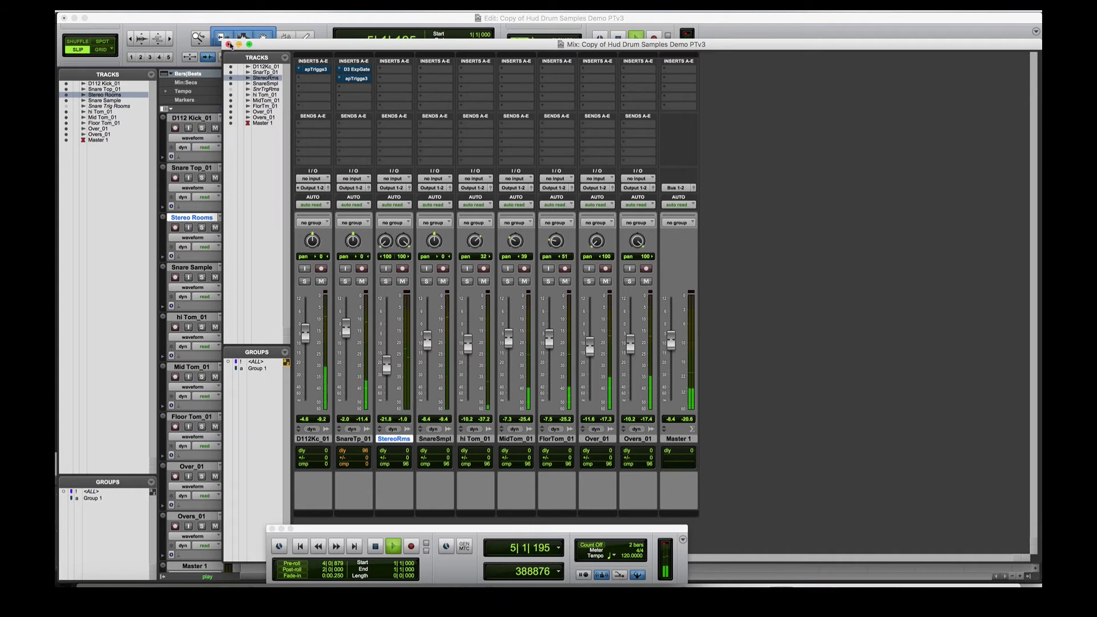
key(space)
click(354, 24)
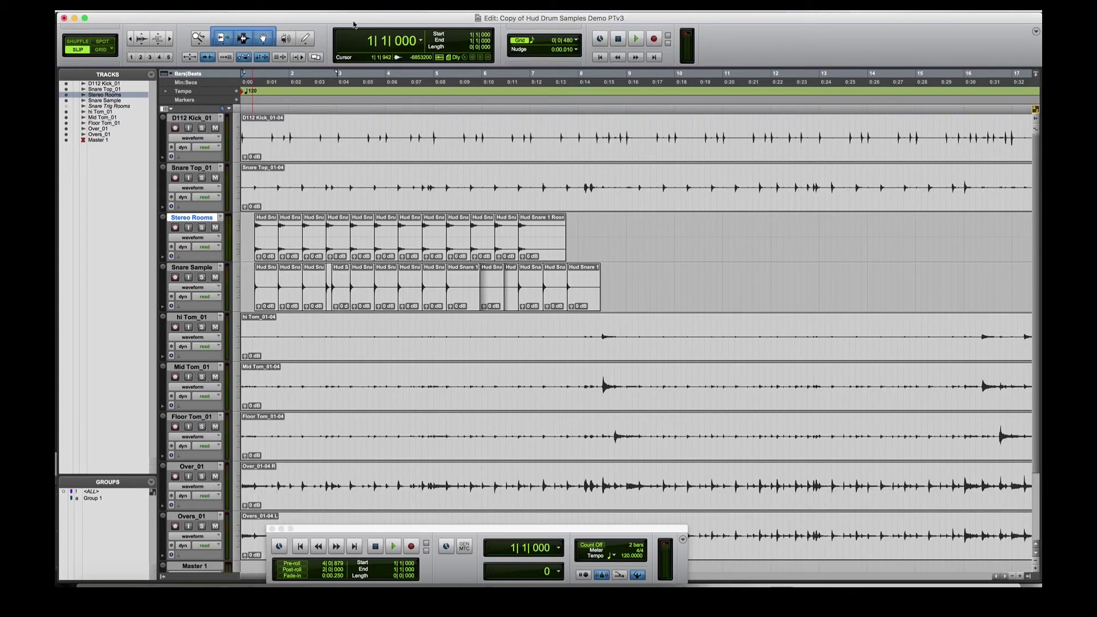